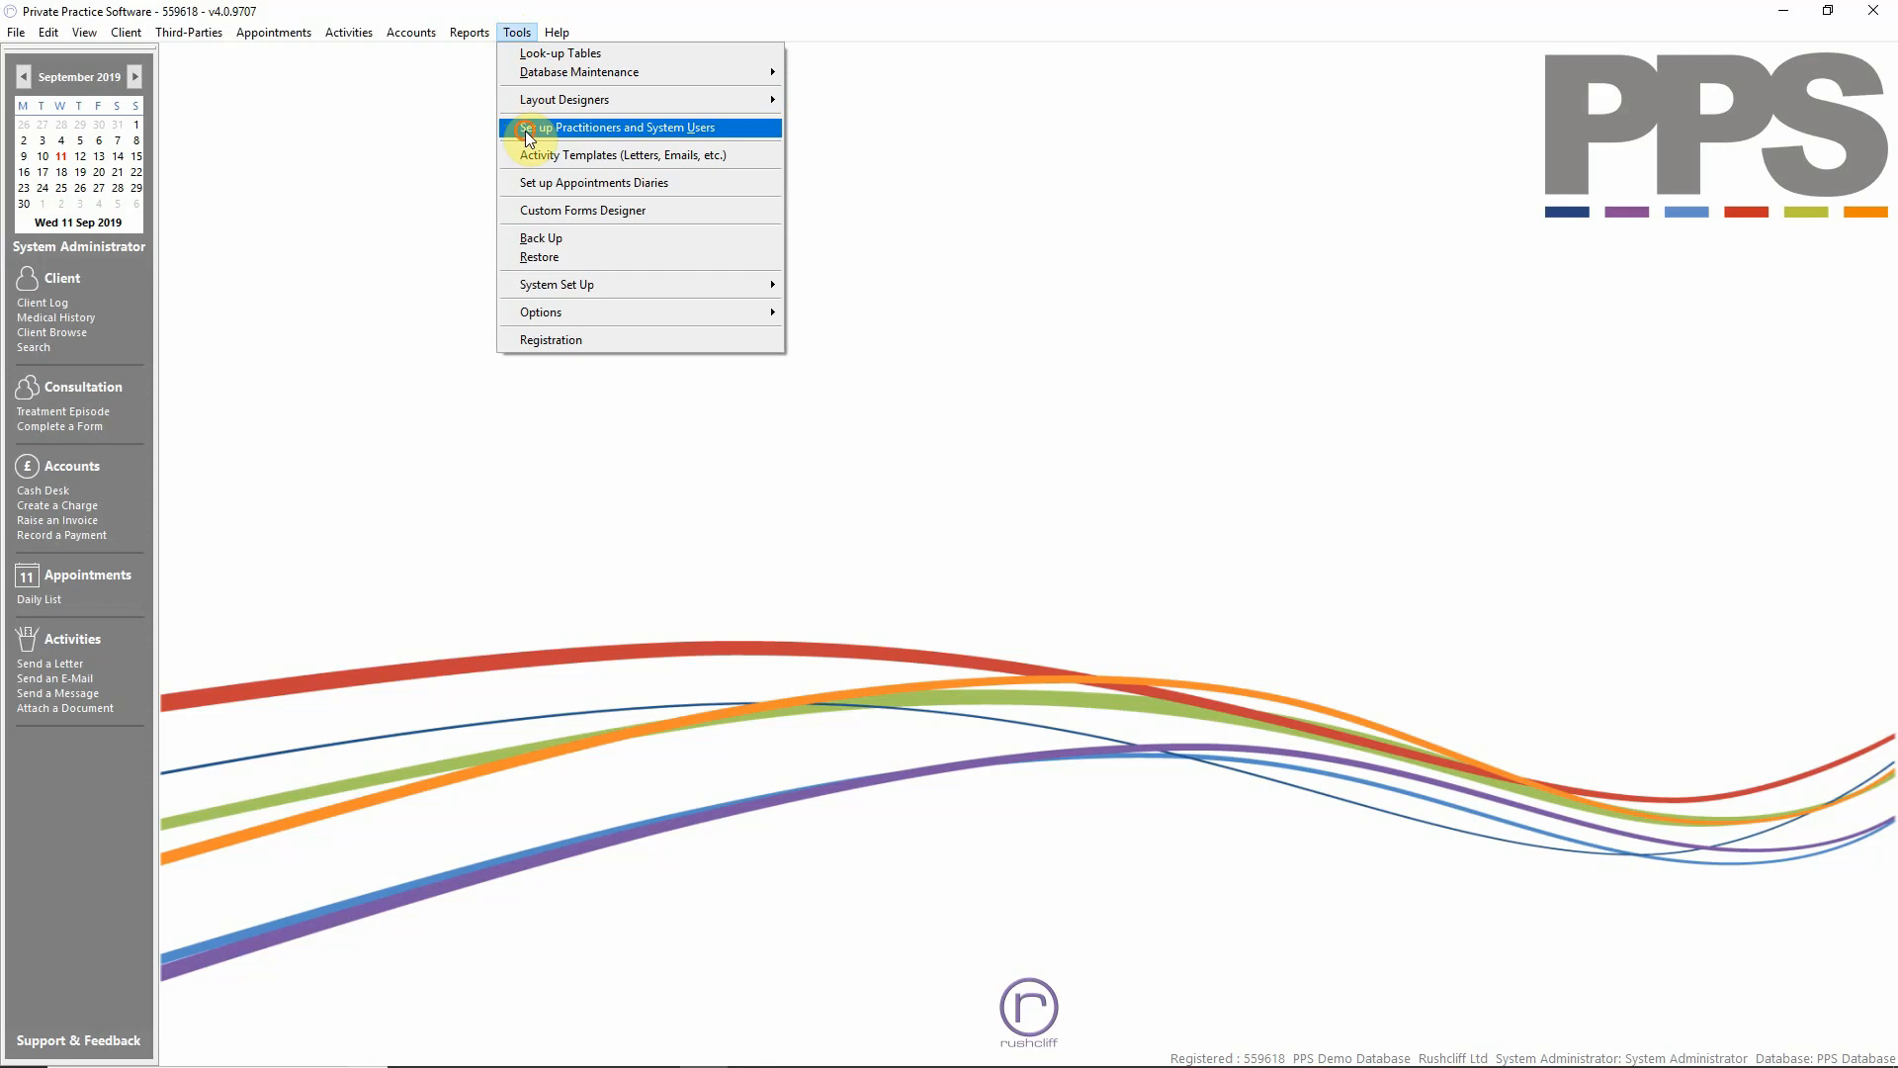
Step: Open the fourth system user's profile for modification and show the user's access control settings
{"action": "left_click", "coordinate": [525, 128]}
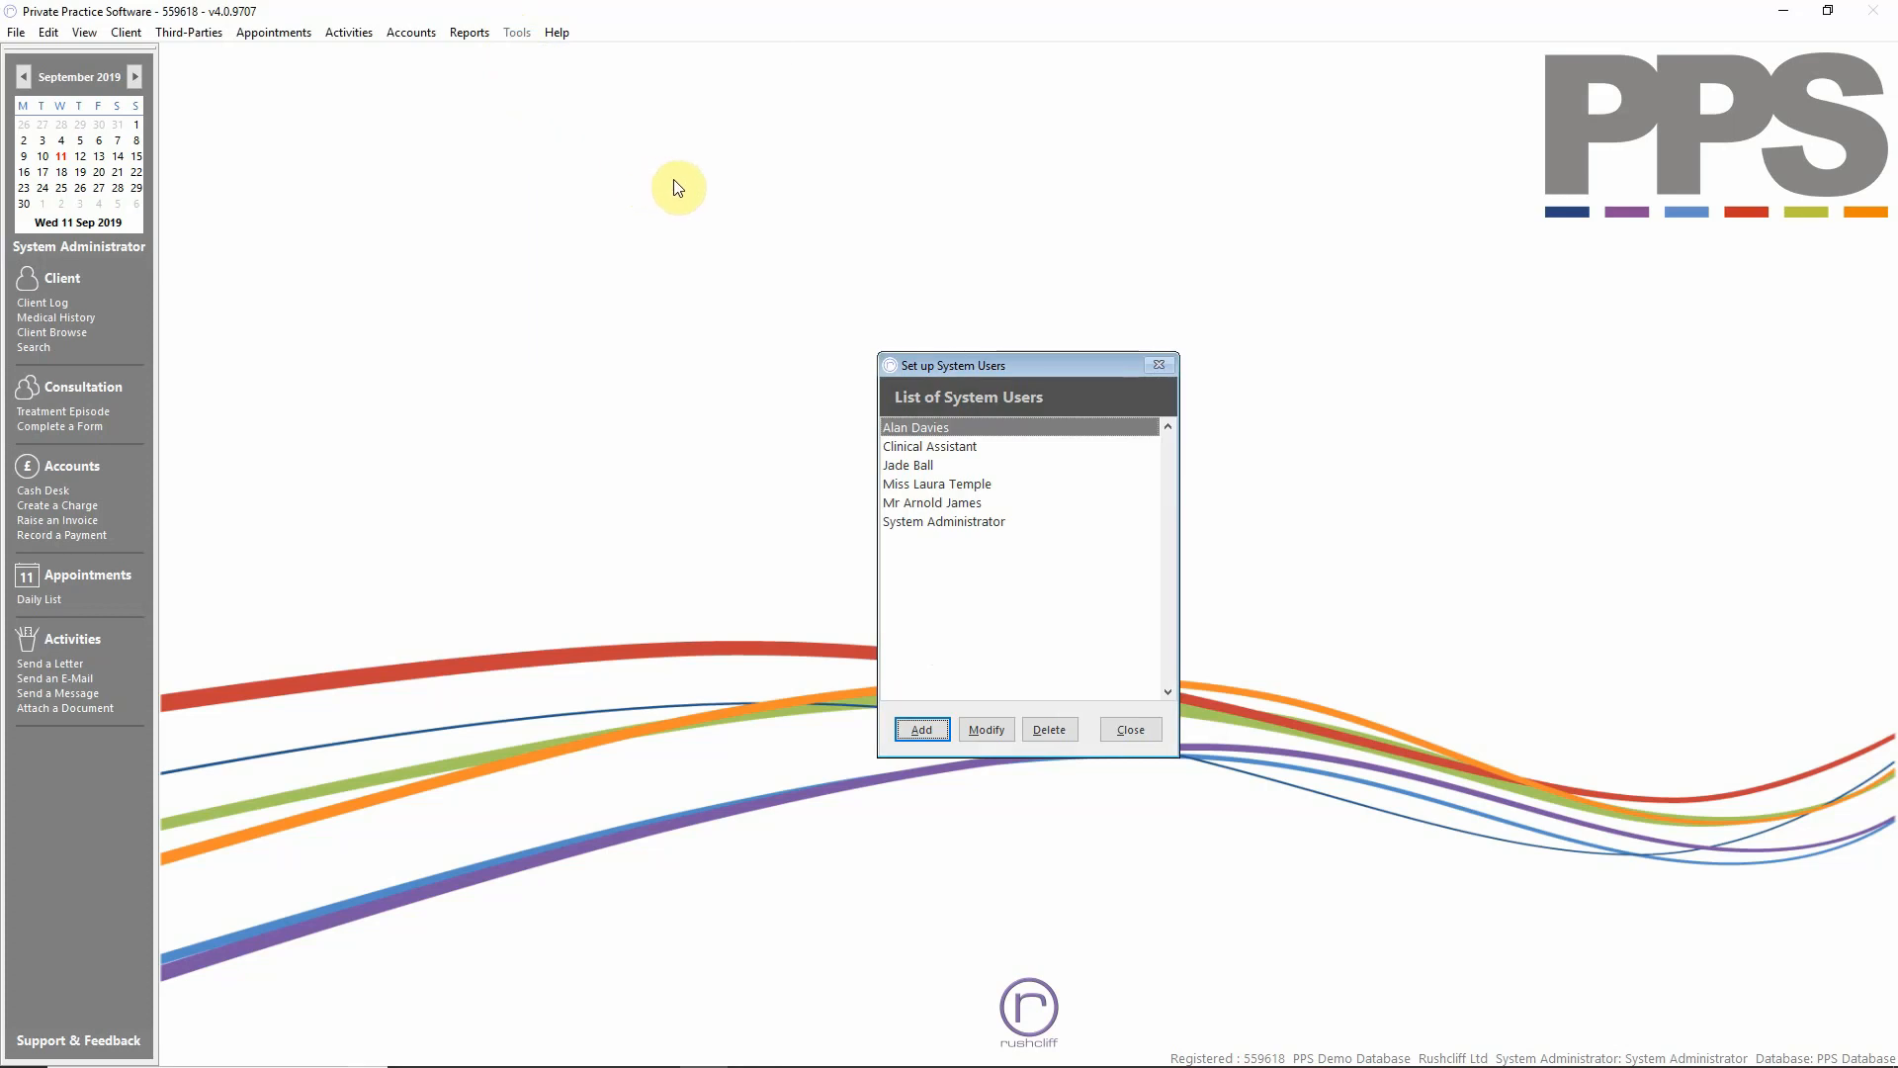
{"action": "left_click", "coordinate": [1003, 481]}
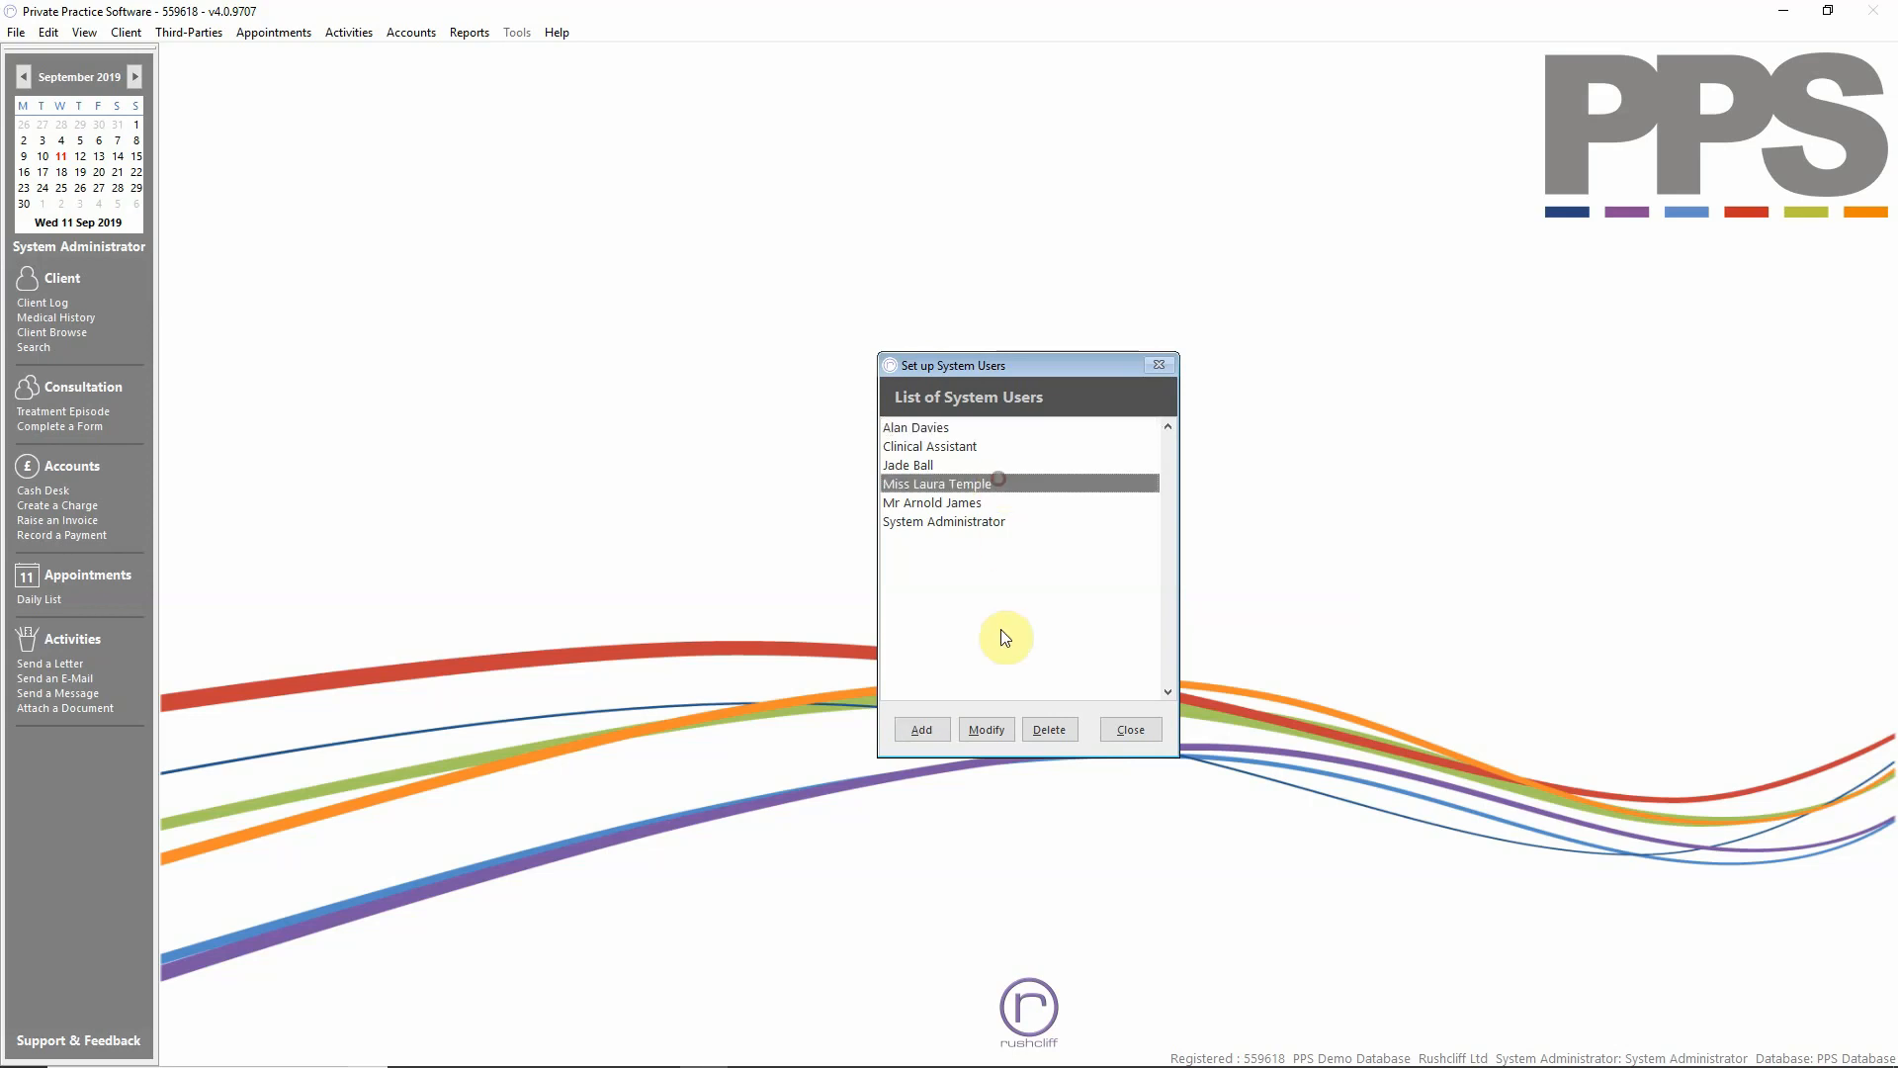
{"action": "left_click", "coordinate": [989, 729]}
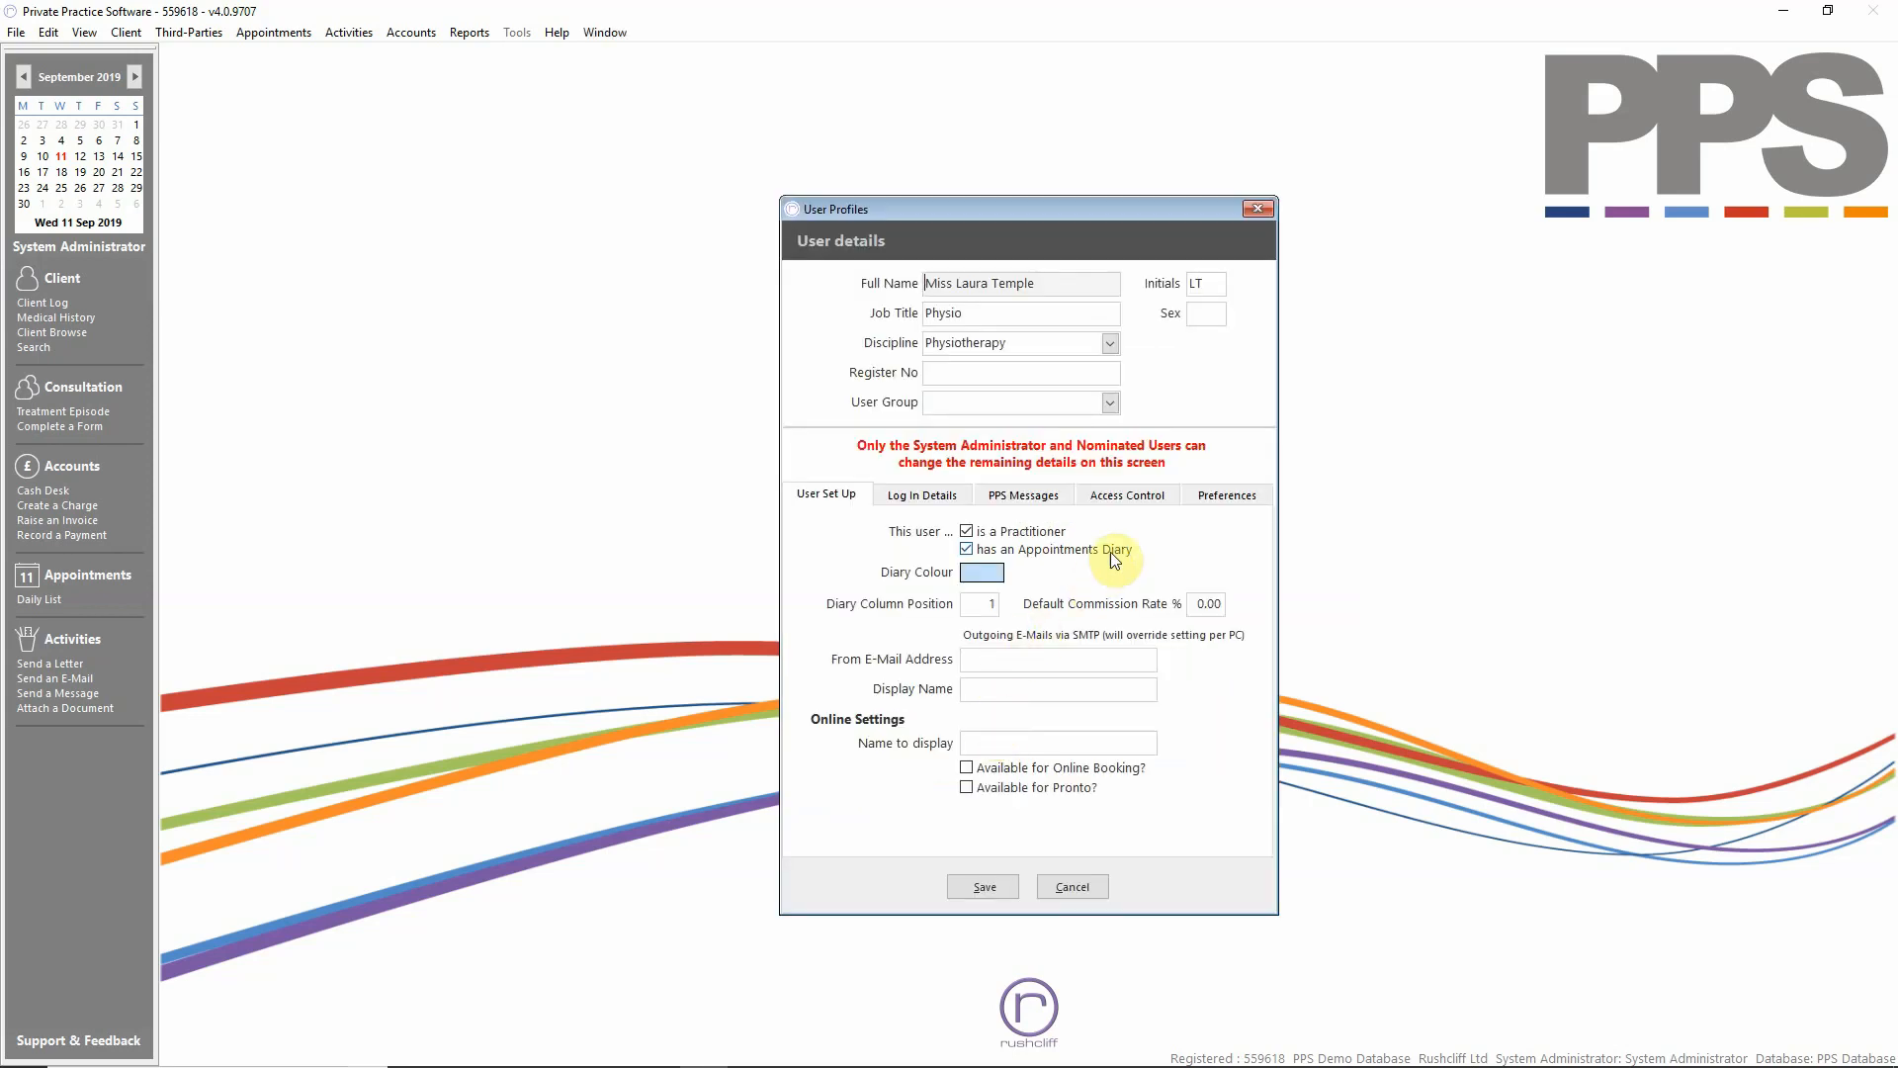
{"action": "left_click", "coordinate": [1133, 500]}
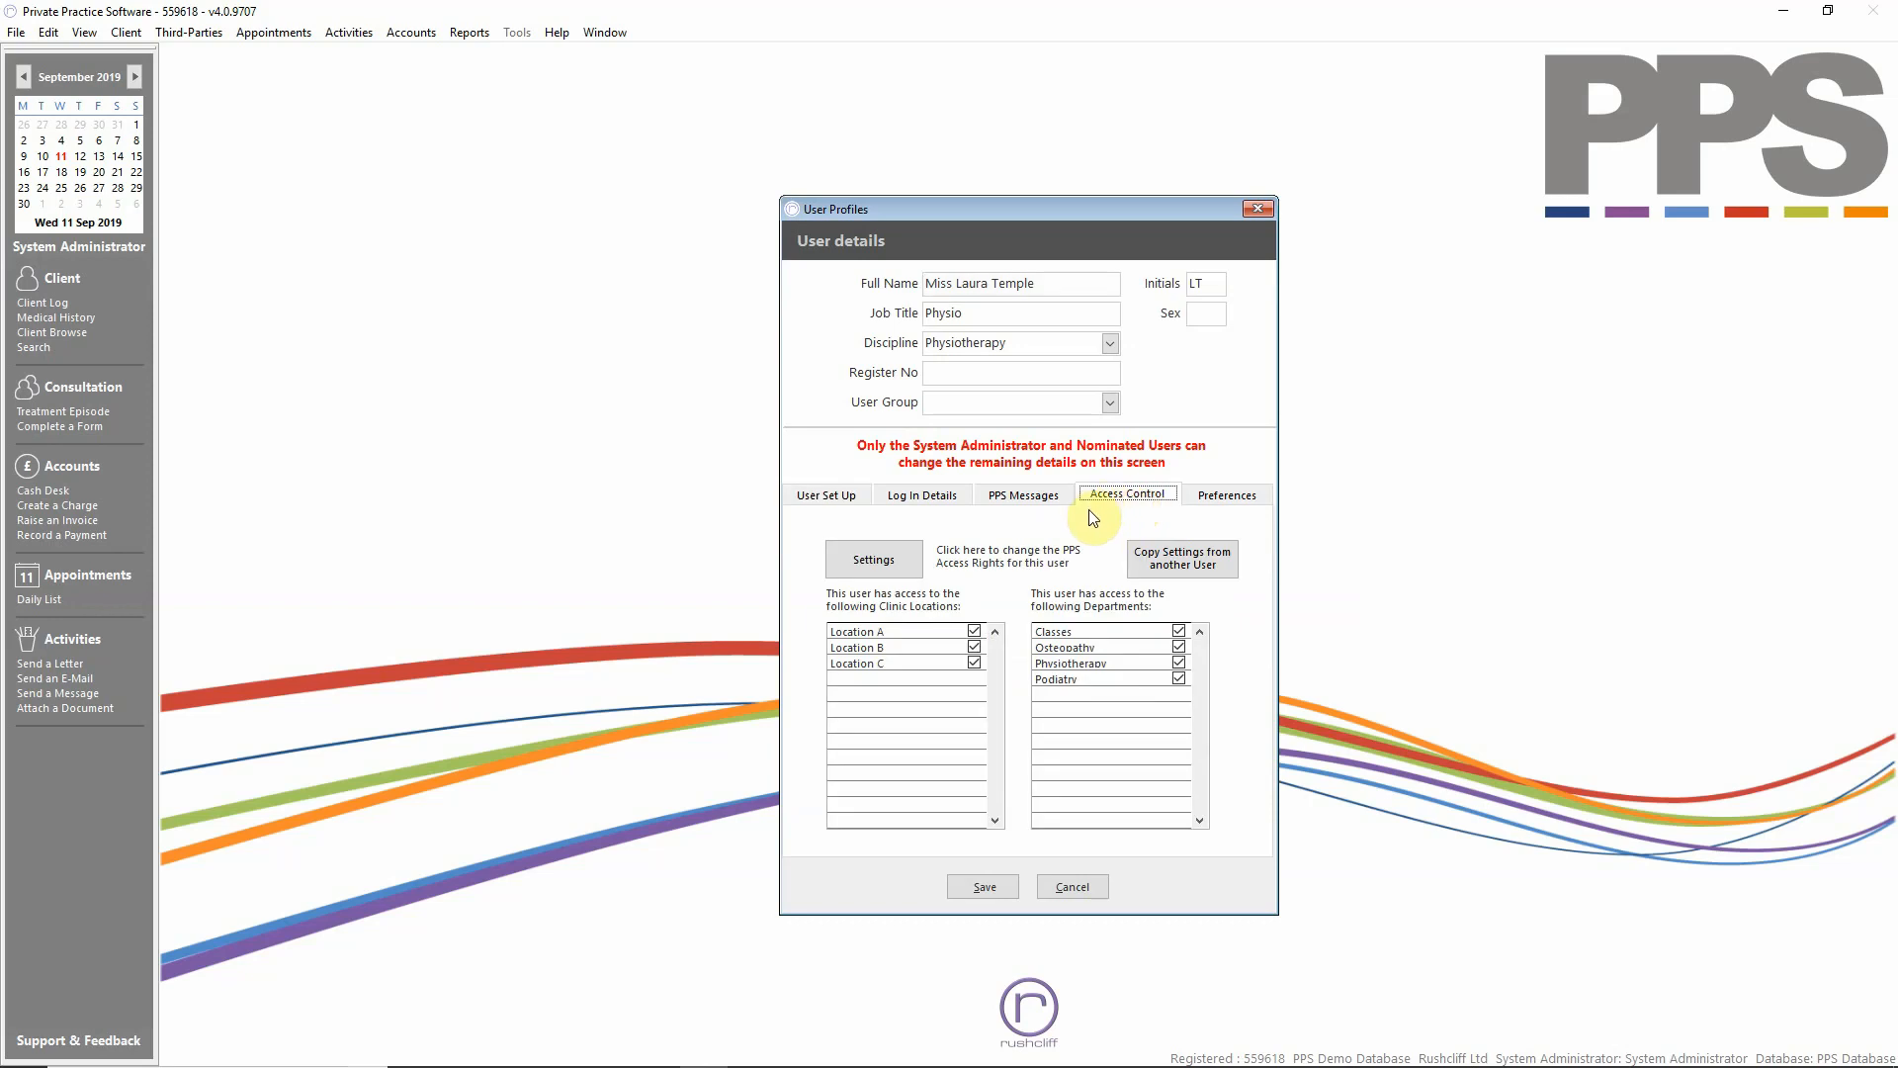
Step: Remove the user's access to clinic Locations B and C and to the Physiotherapy and Podiatry departments
{"action": "left_click", "coordinate": [937, 662]}
{"action": "left_click", "coordinate": [1108, 679]}
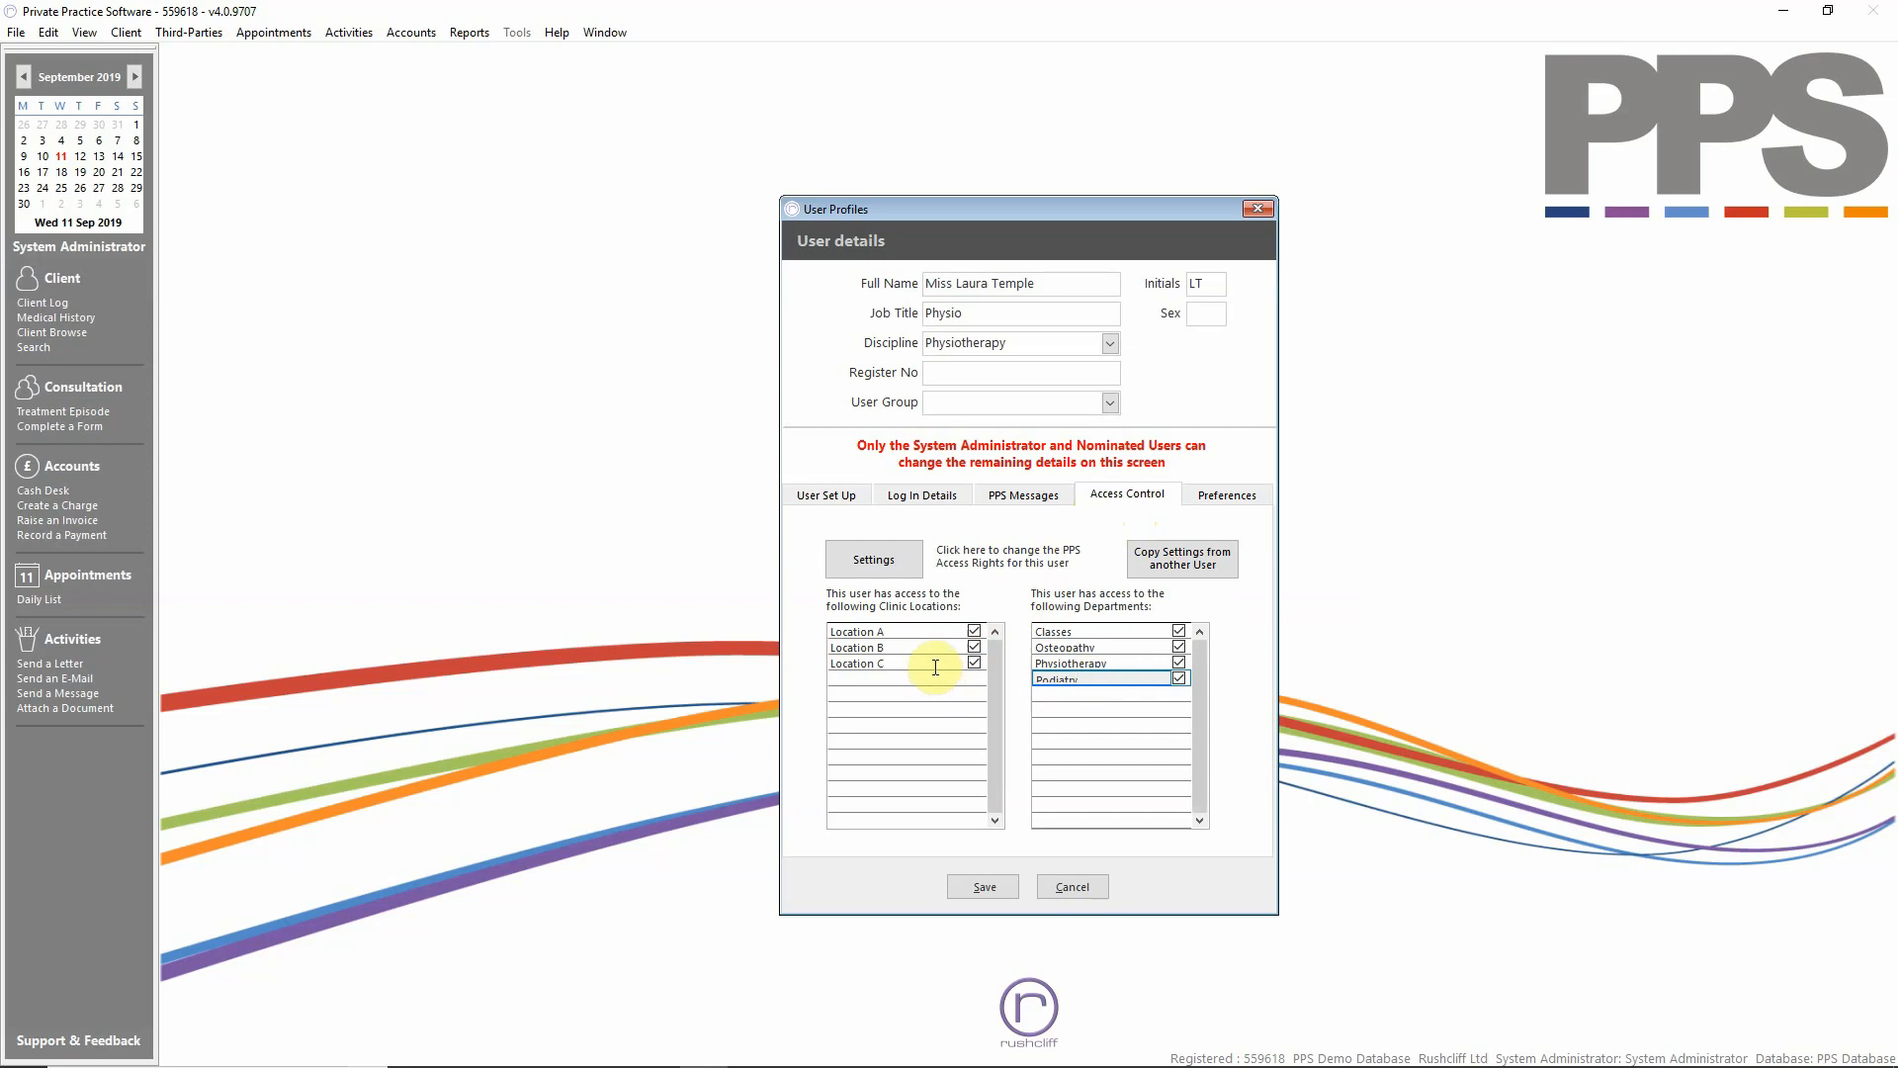
{"action": "left_click", "coordinate": [935, 664]}
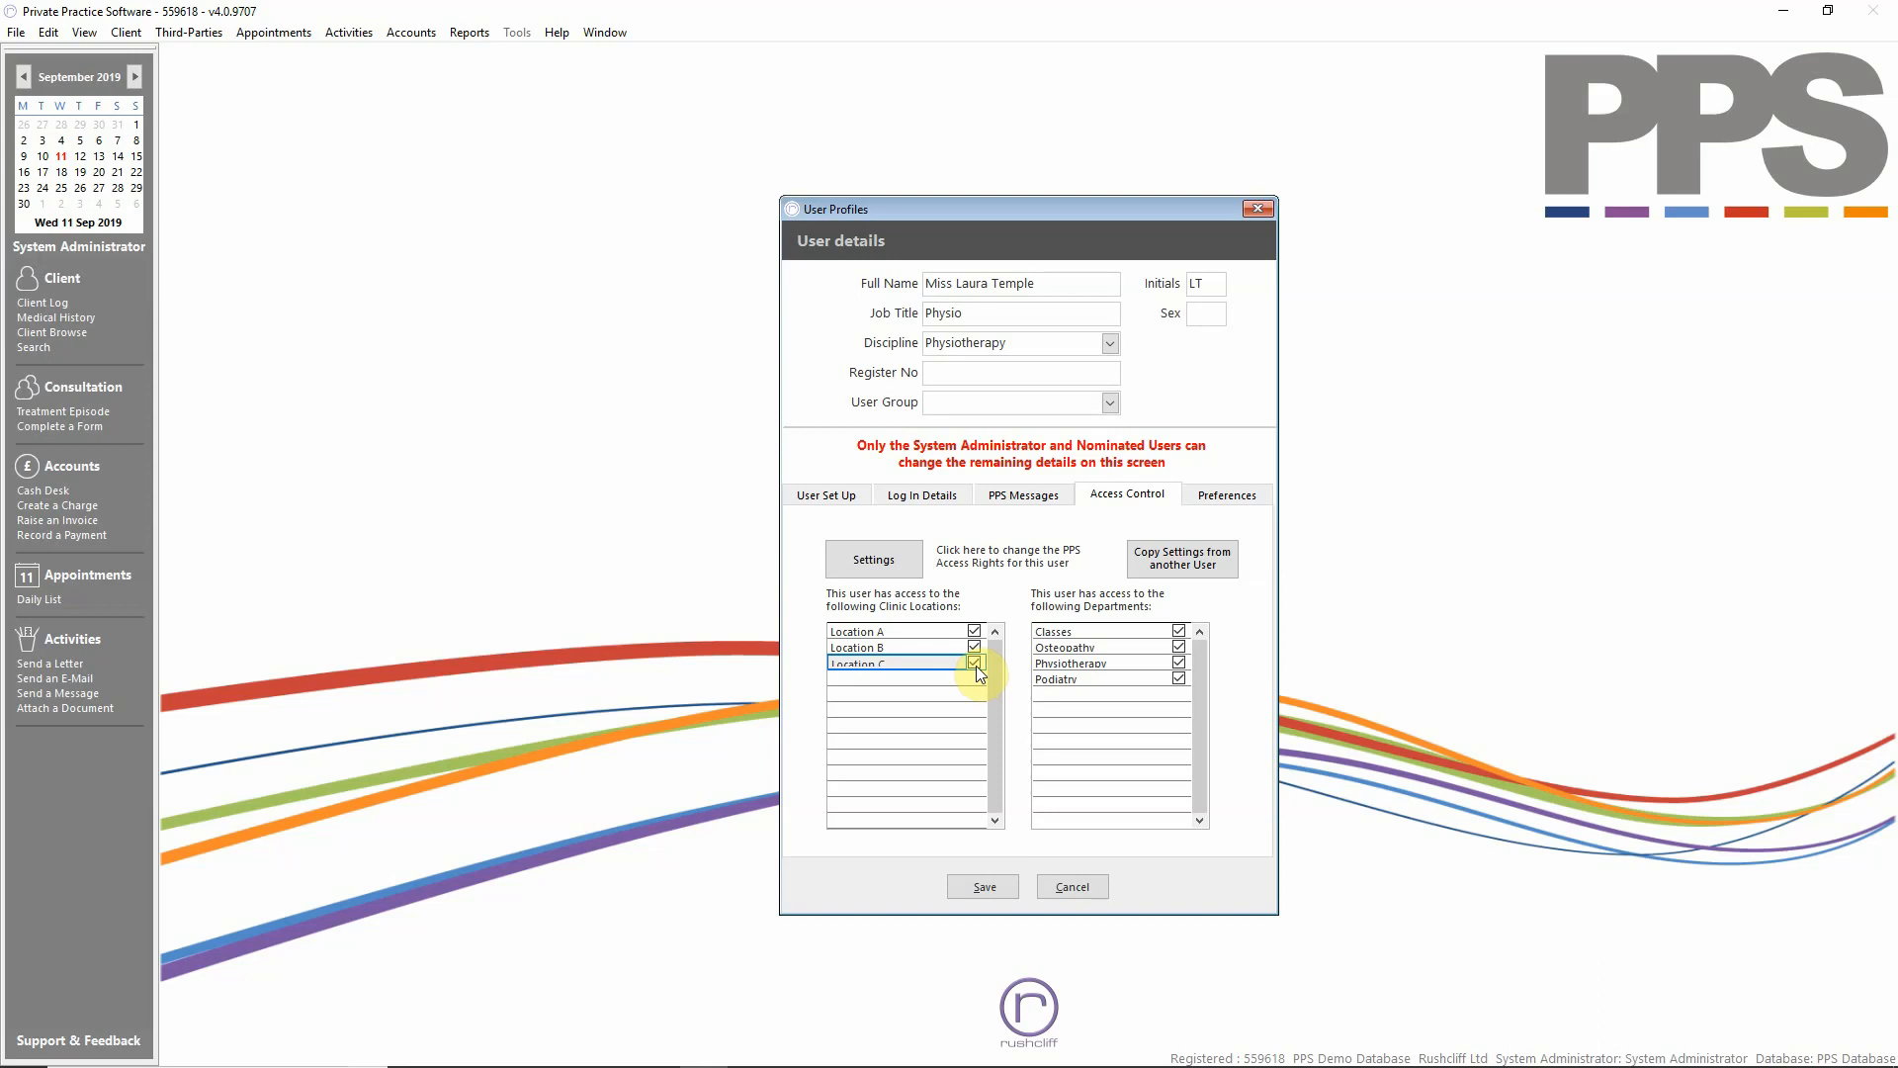
{"action": "left_click", "coordinate": [975, 662]}
{"action": "left_click", "coordinate": [975, 647]}
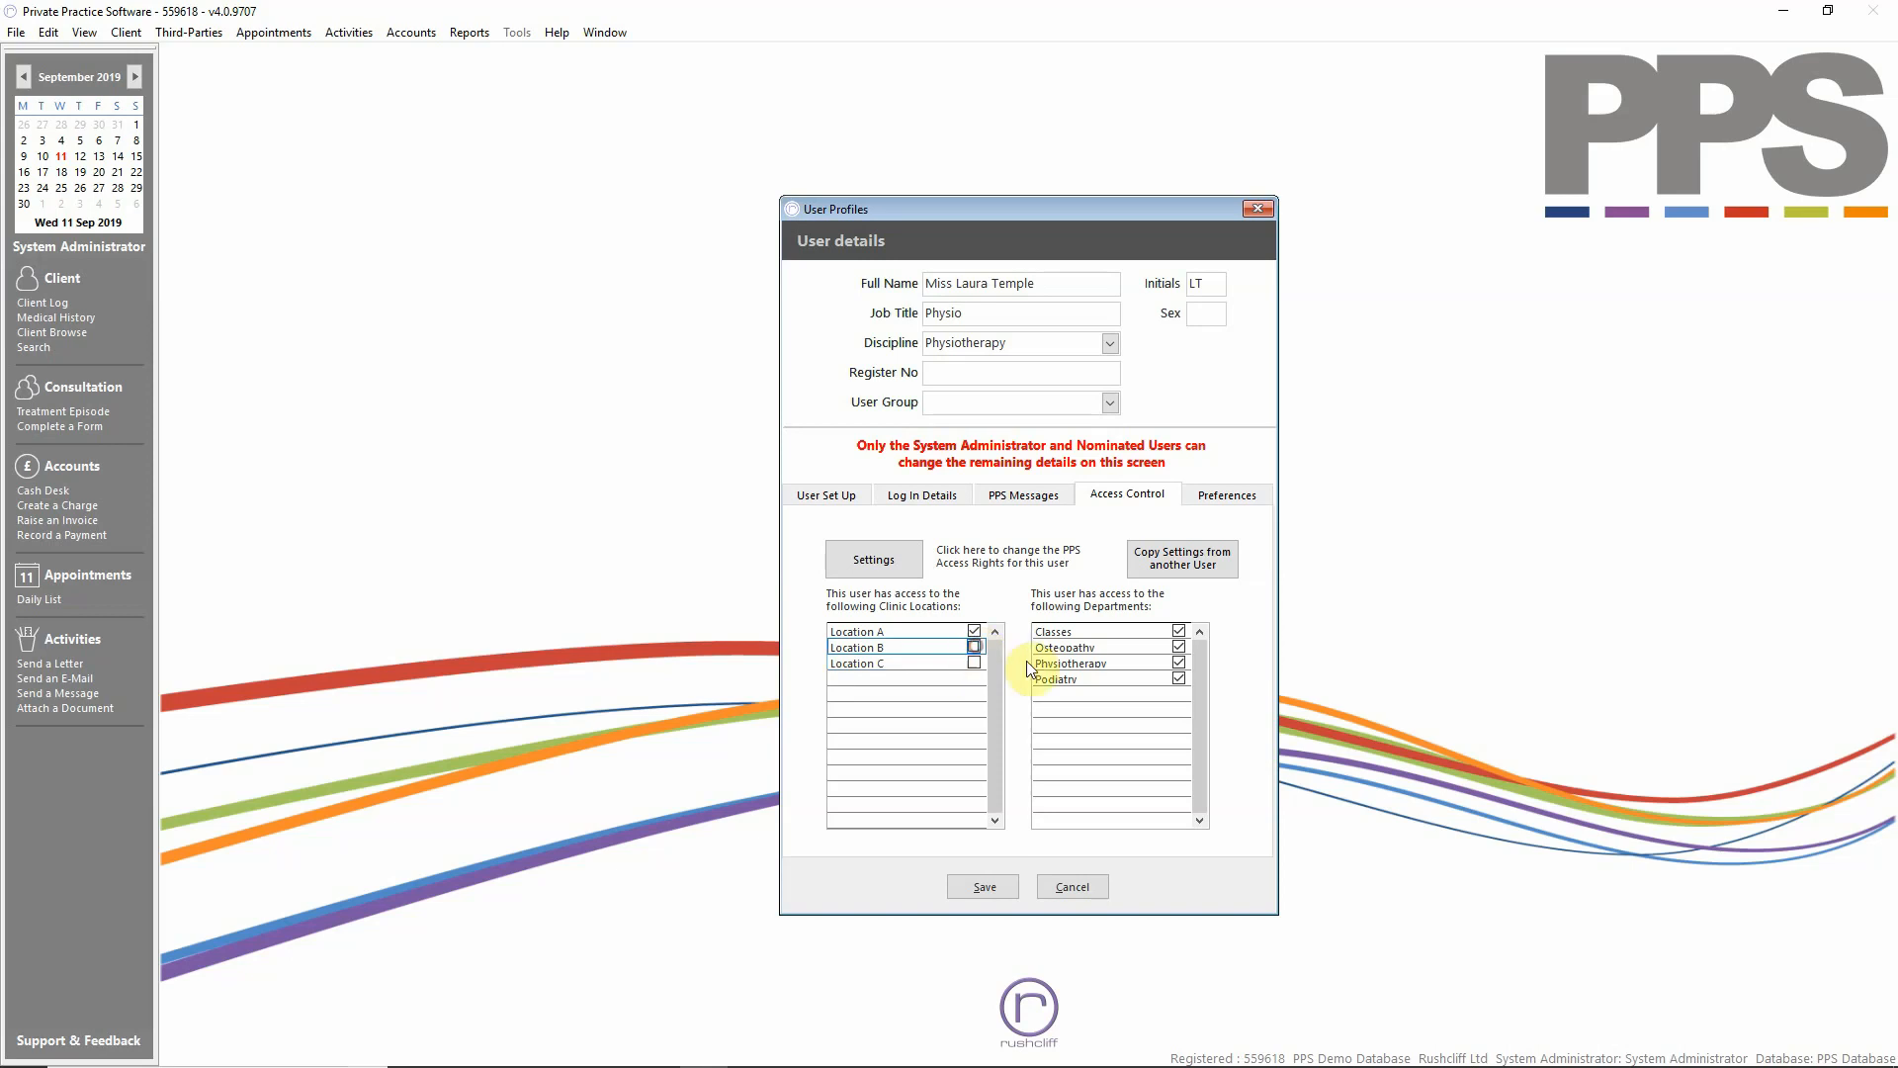
{"action": "left_click", "coordinate": [1179, 664]}
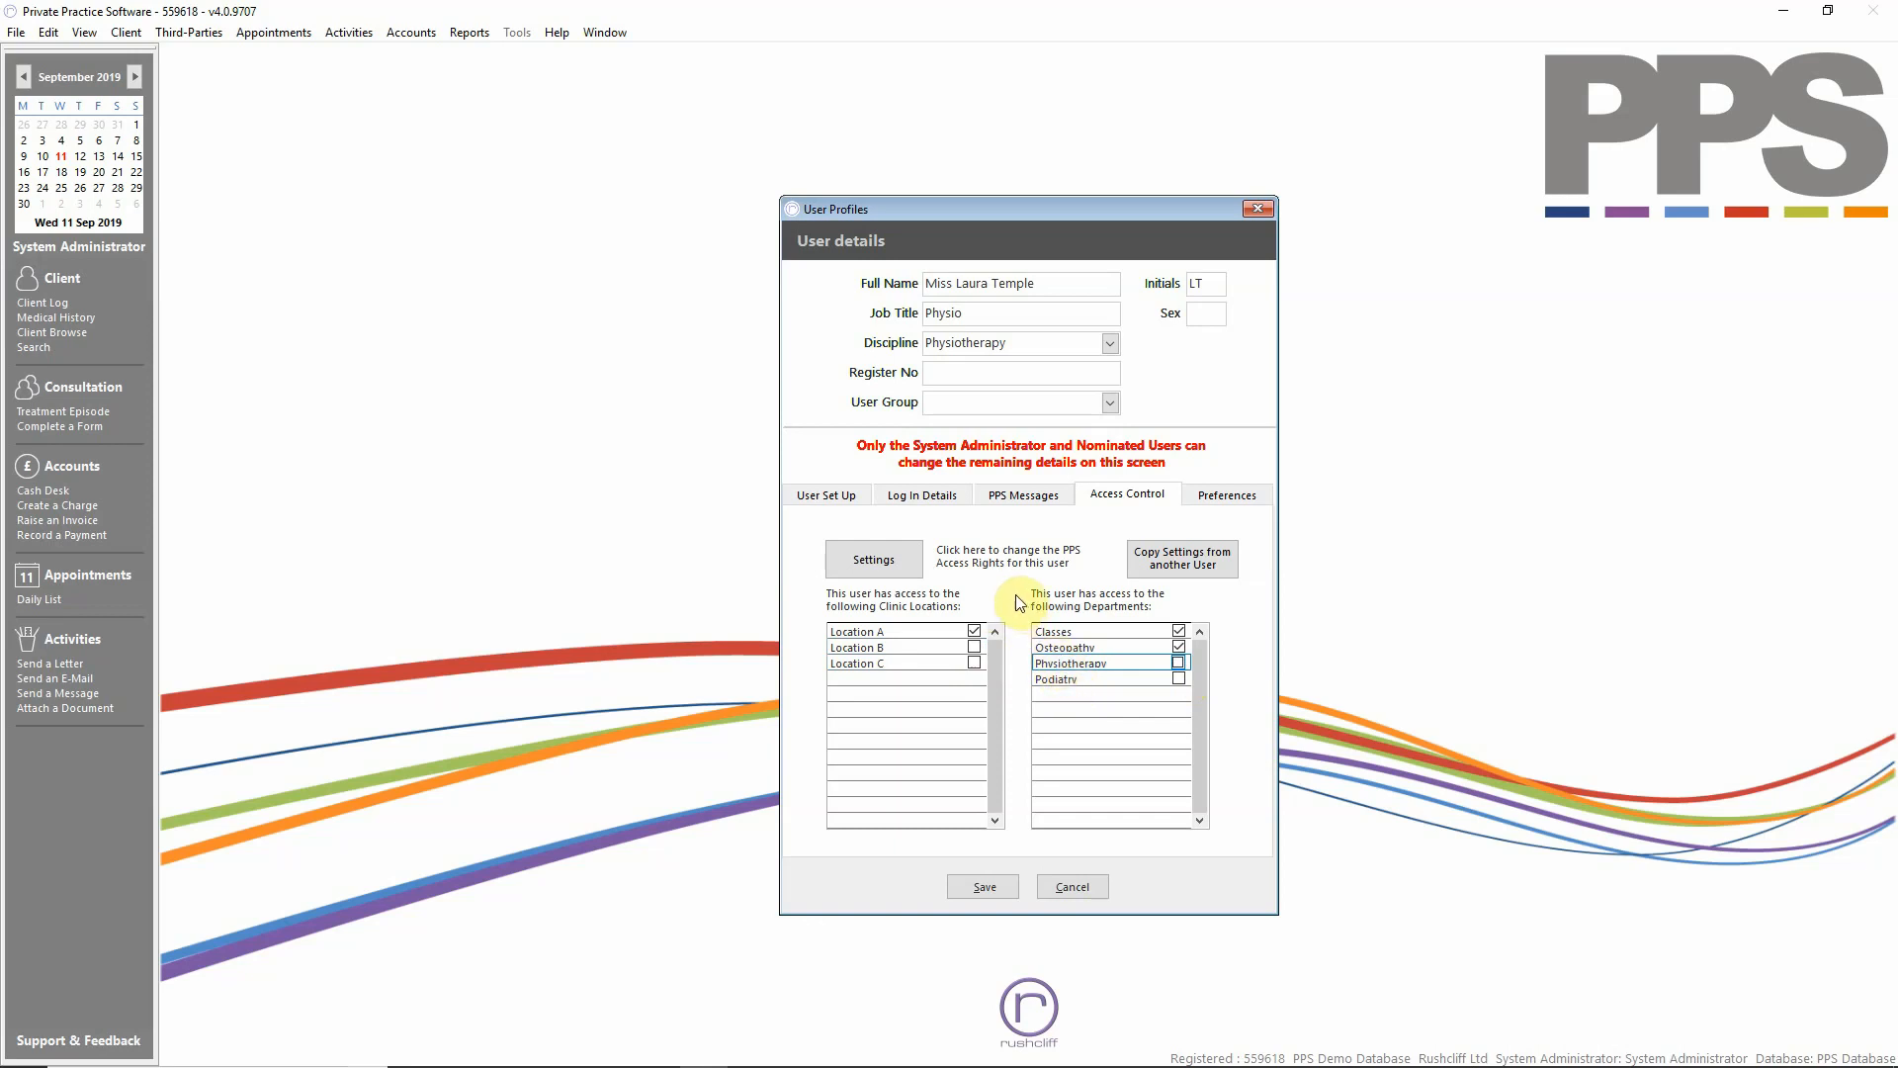
Step: Open the user's detailed PPS access rights and enable Own Only for all sections
{"action": "left_click", "coordinate": [873, 571]}
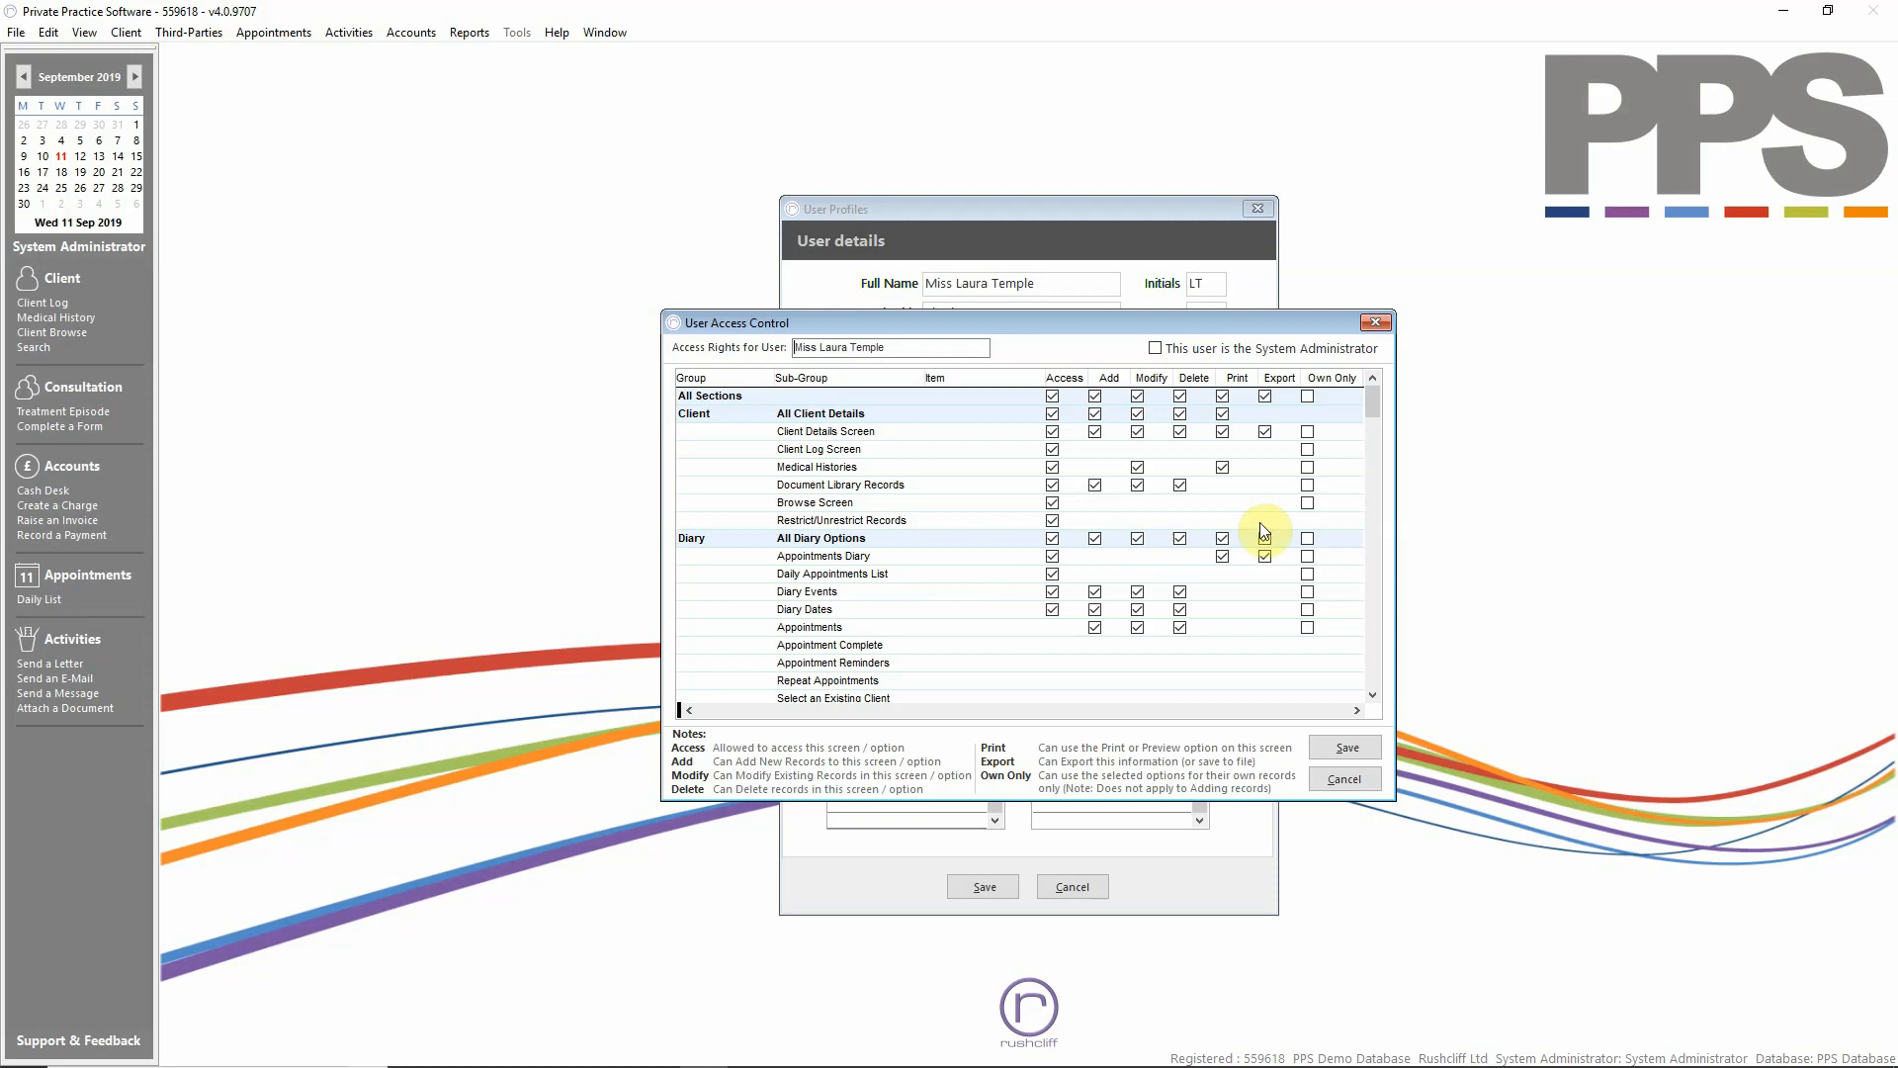
{"action": "left_click", "coordinate": [1373, 407]}
{"action": "mouse_move", "coordinate": [1373, 406]}
{"action": "left_mouse_down"}
{"action": "mouse_move", "coordinate": [1362, 496]}
{"action": "mouse_move", "coordinate": [1381, 388]}
{"action": "left_mouse_up"}
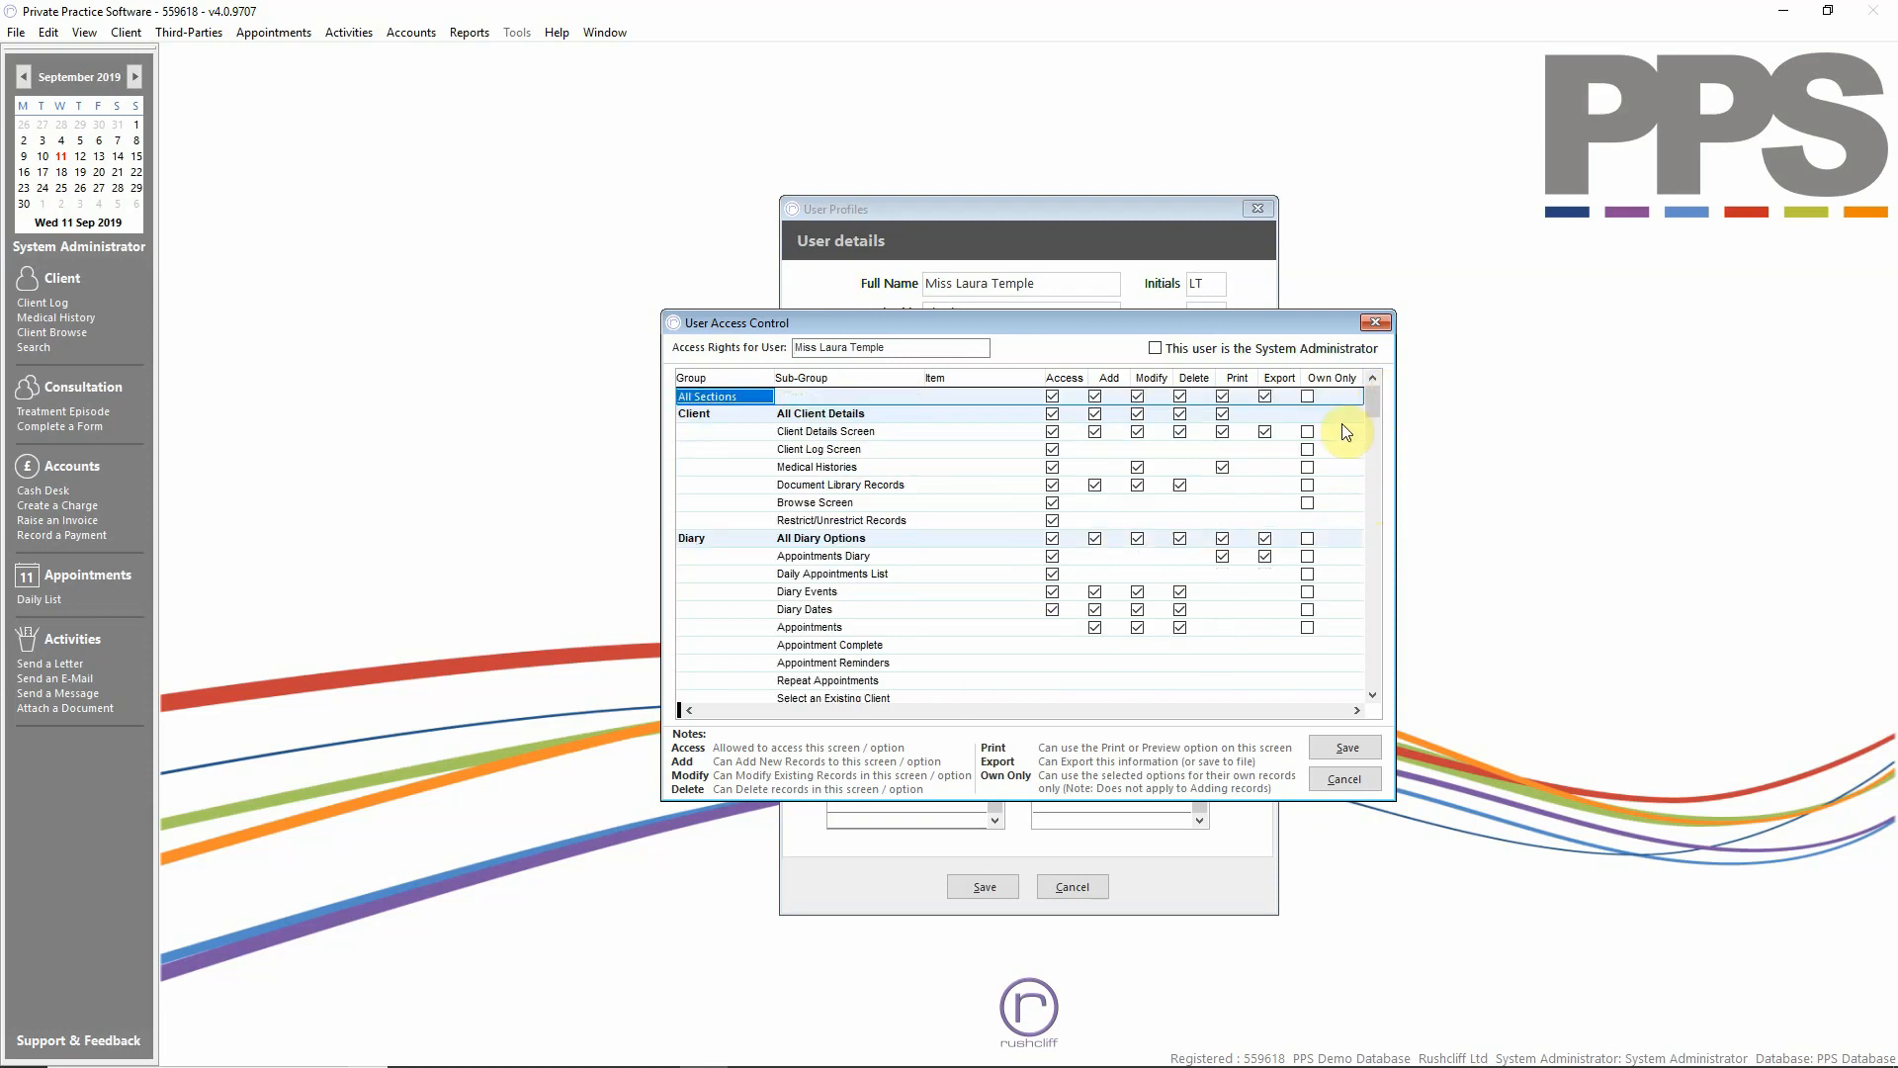
{"action": "scroll", "coordinate": [1341, 445], "scroll_direction": "down", "scroll_amount": 4}
{"action": "scroll", "coordinate": [1337, 470], "scroll_direction": "up", "scroll_amount": 2}
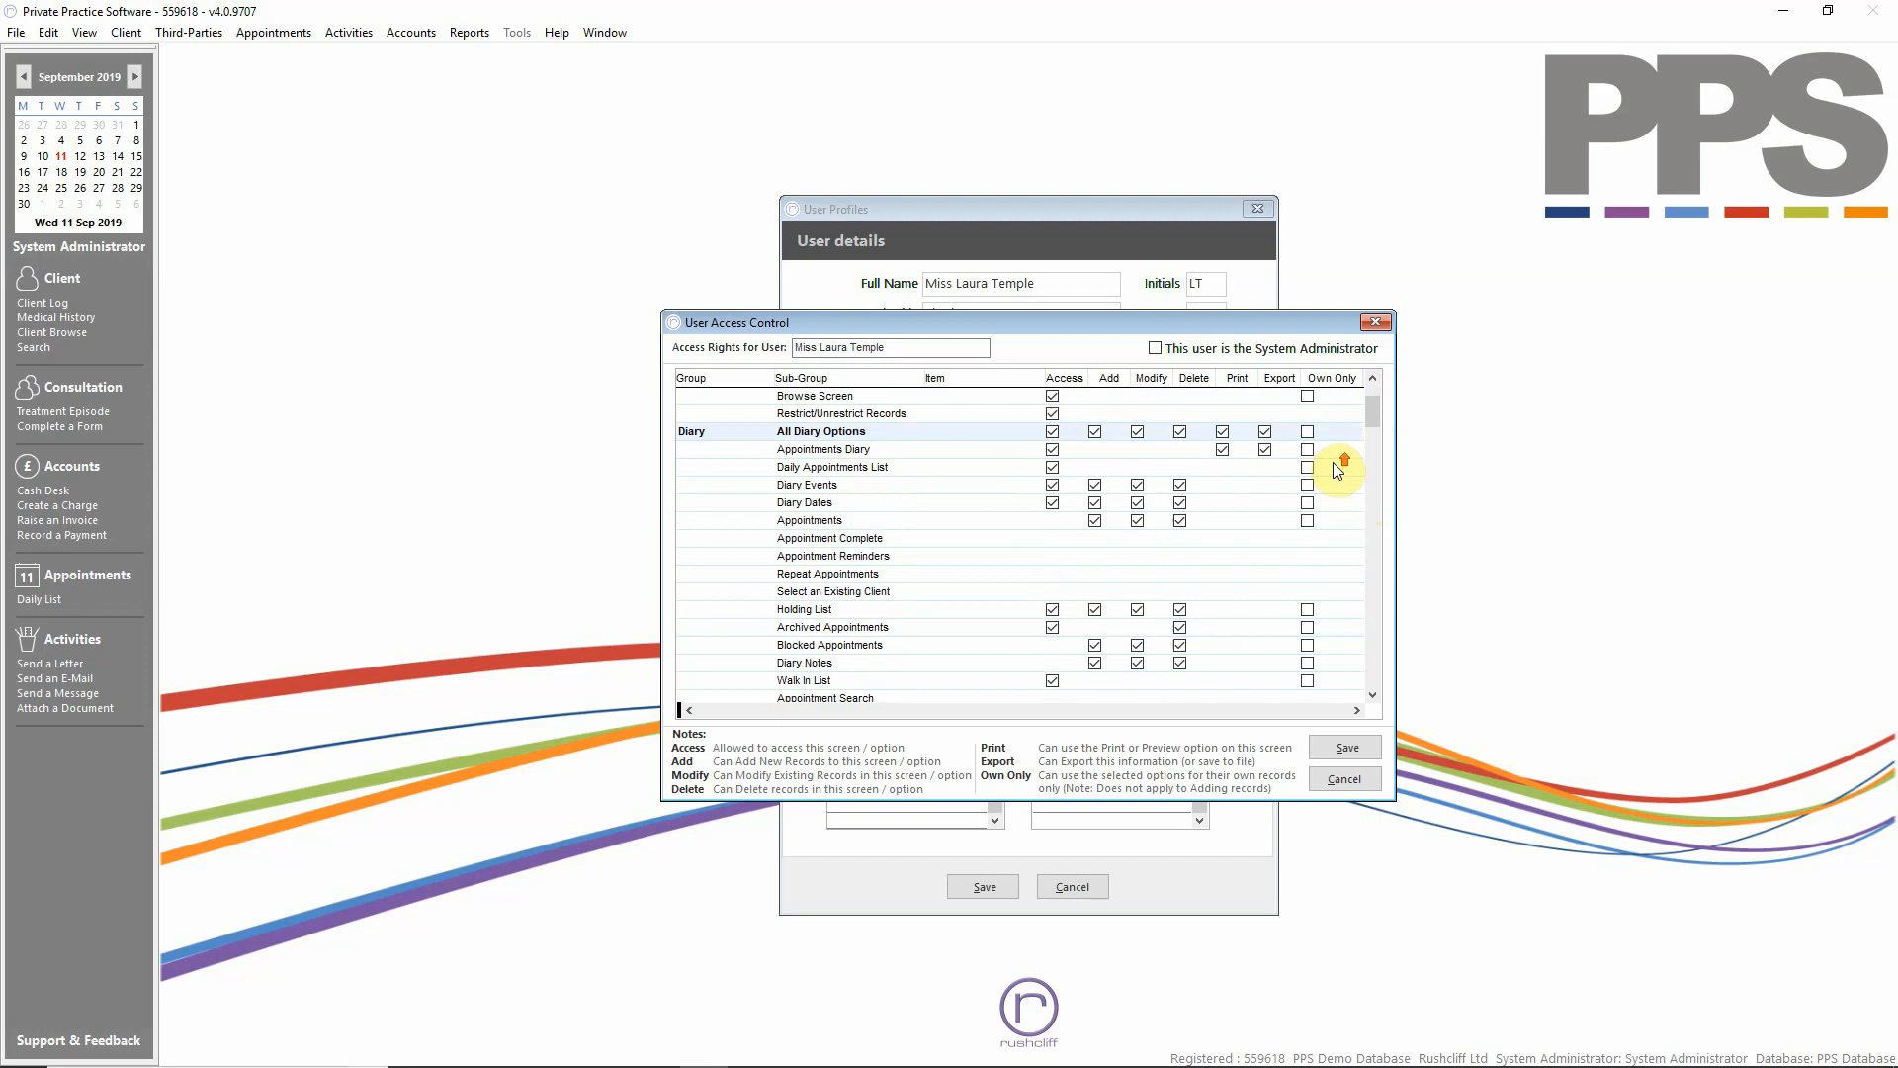
{"action": "scroll", "coordinate": [1338, 469], "scroll_direction": "up", "scroll_amount": 2}
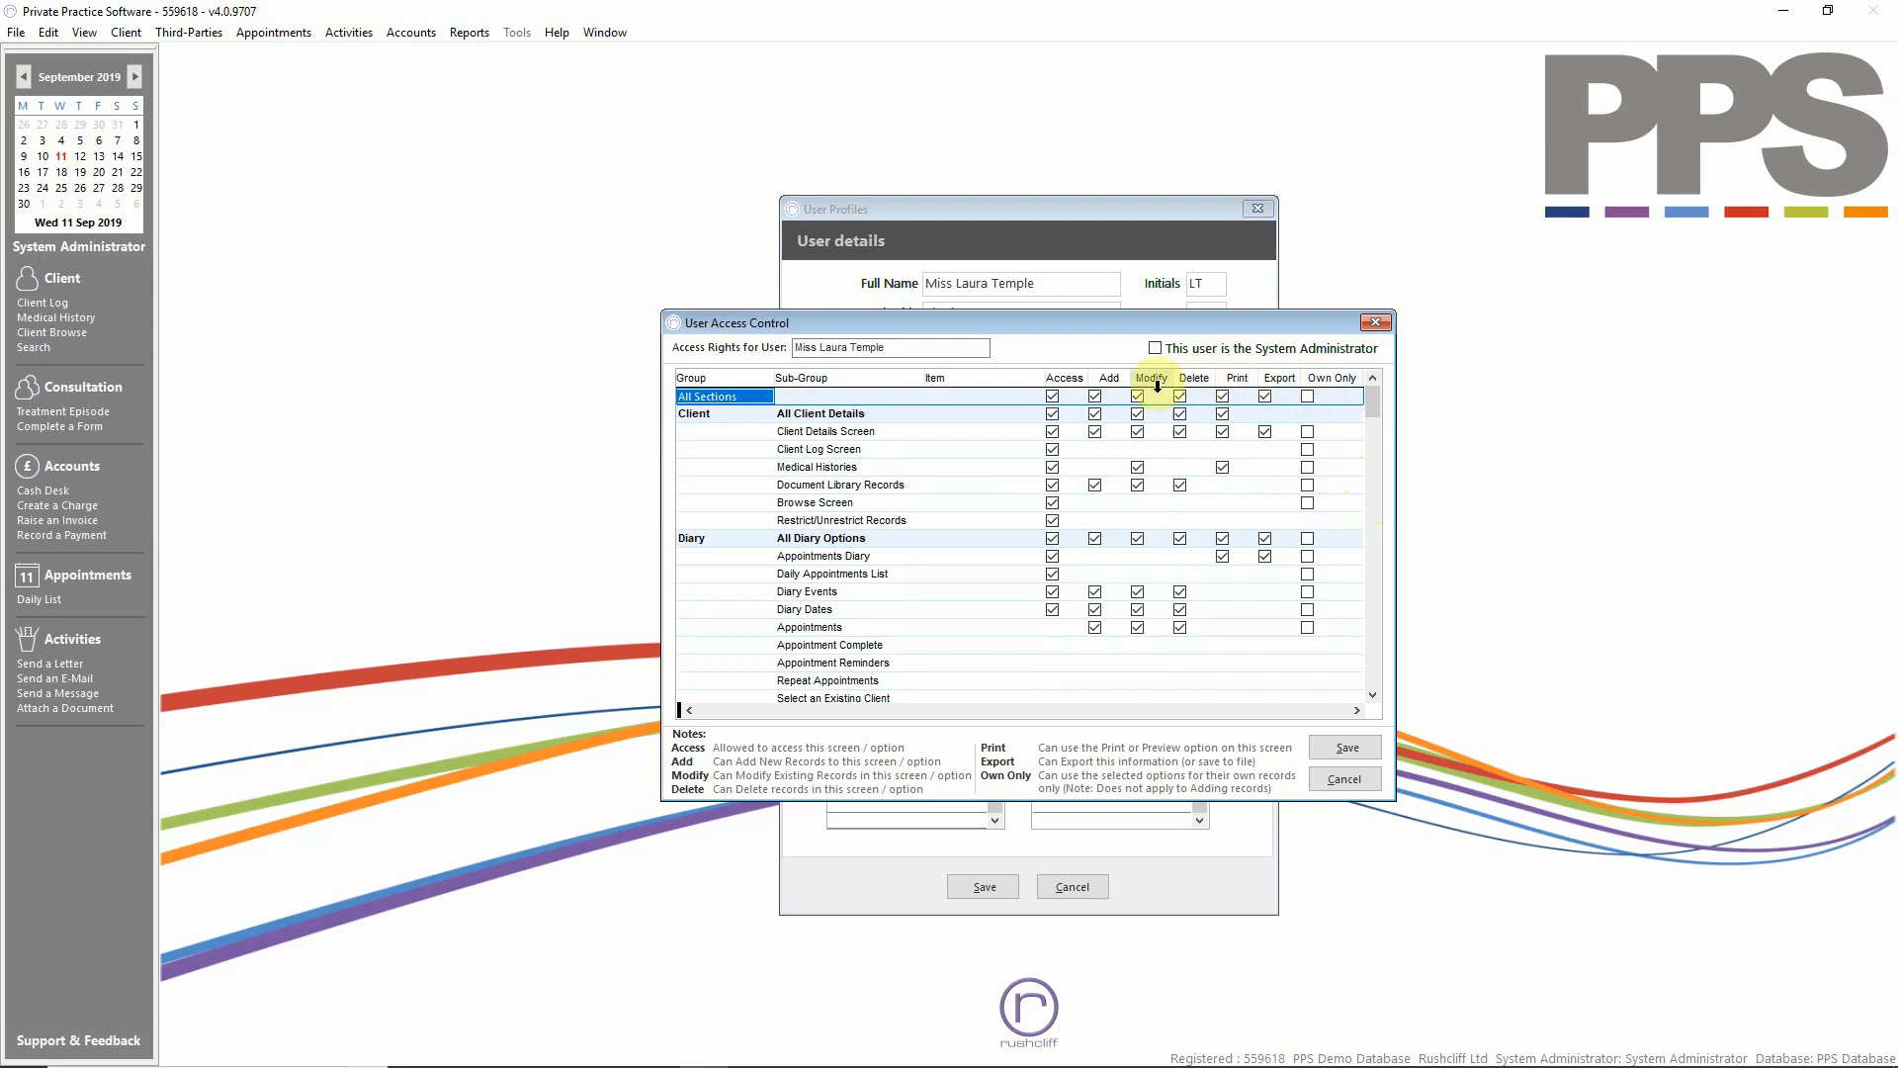
{"action": "left_click", "coordinate": [1308, 396]}
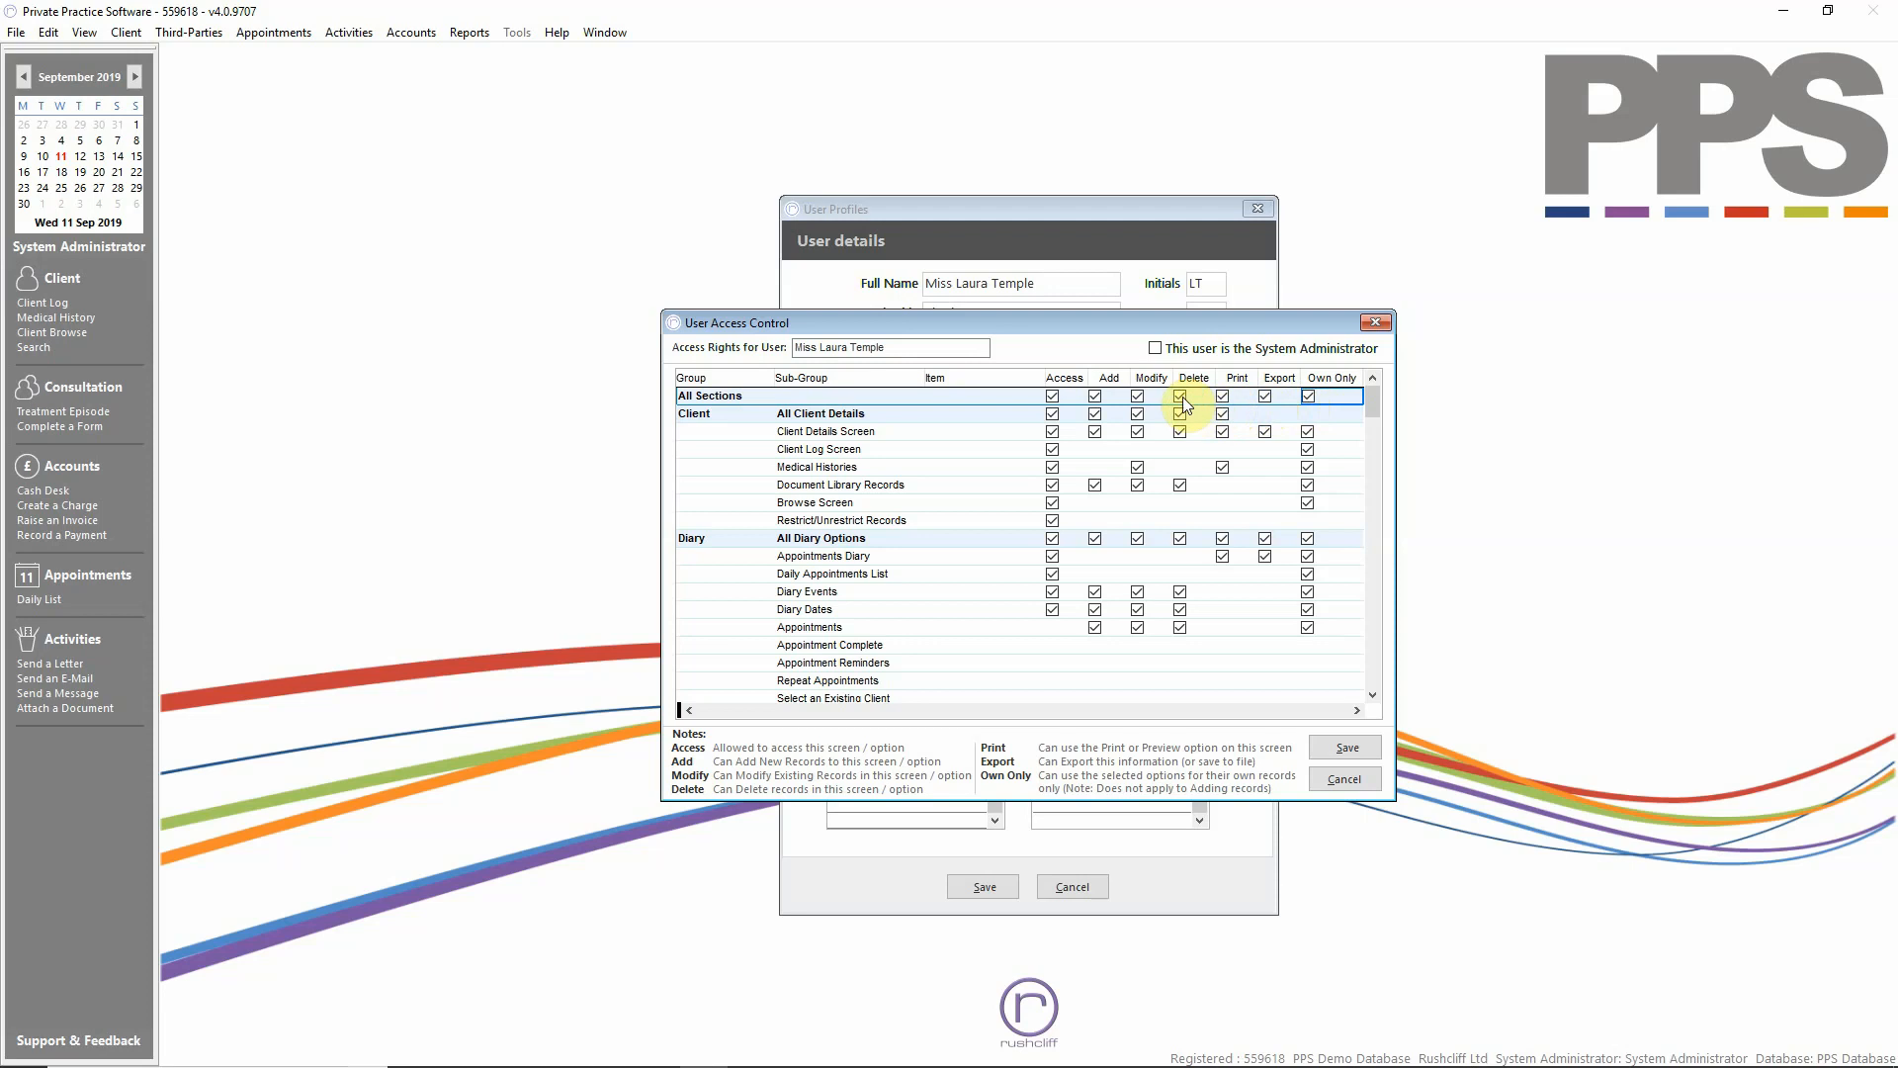
Step: Remove the Export, Print and Delete rights for all sections
{"action": "left_click", "coordinate": [1265, 395]}
{"action": "left_click", "coordinate": [1223, 396]}
{"action": "left_click", "coordinate": [1183, 397]}
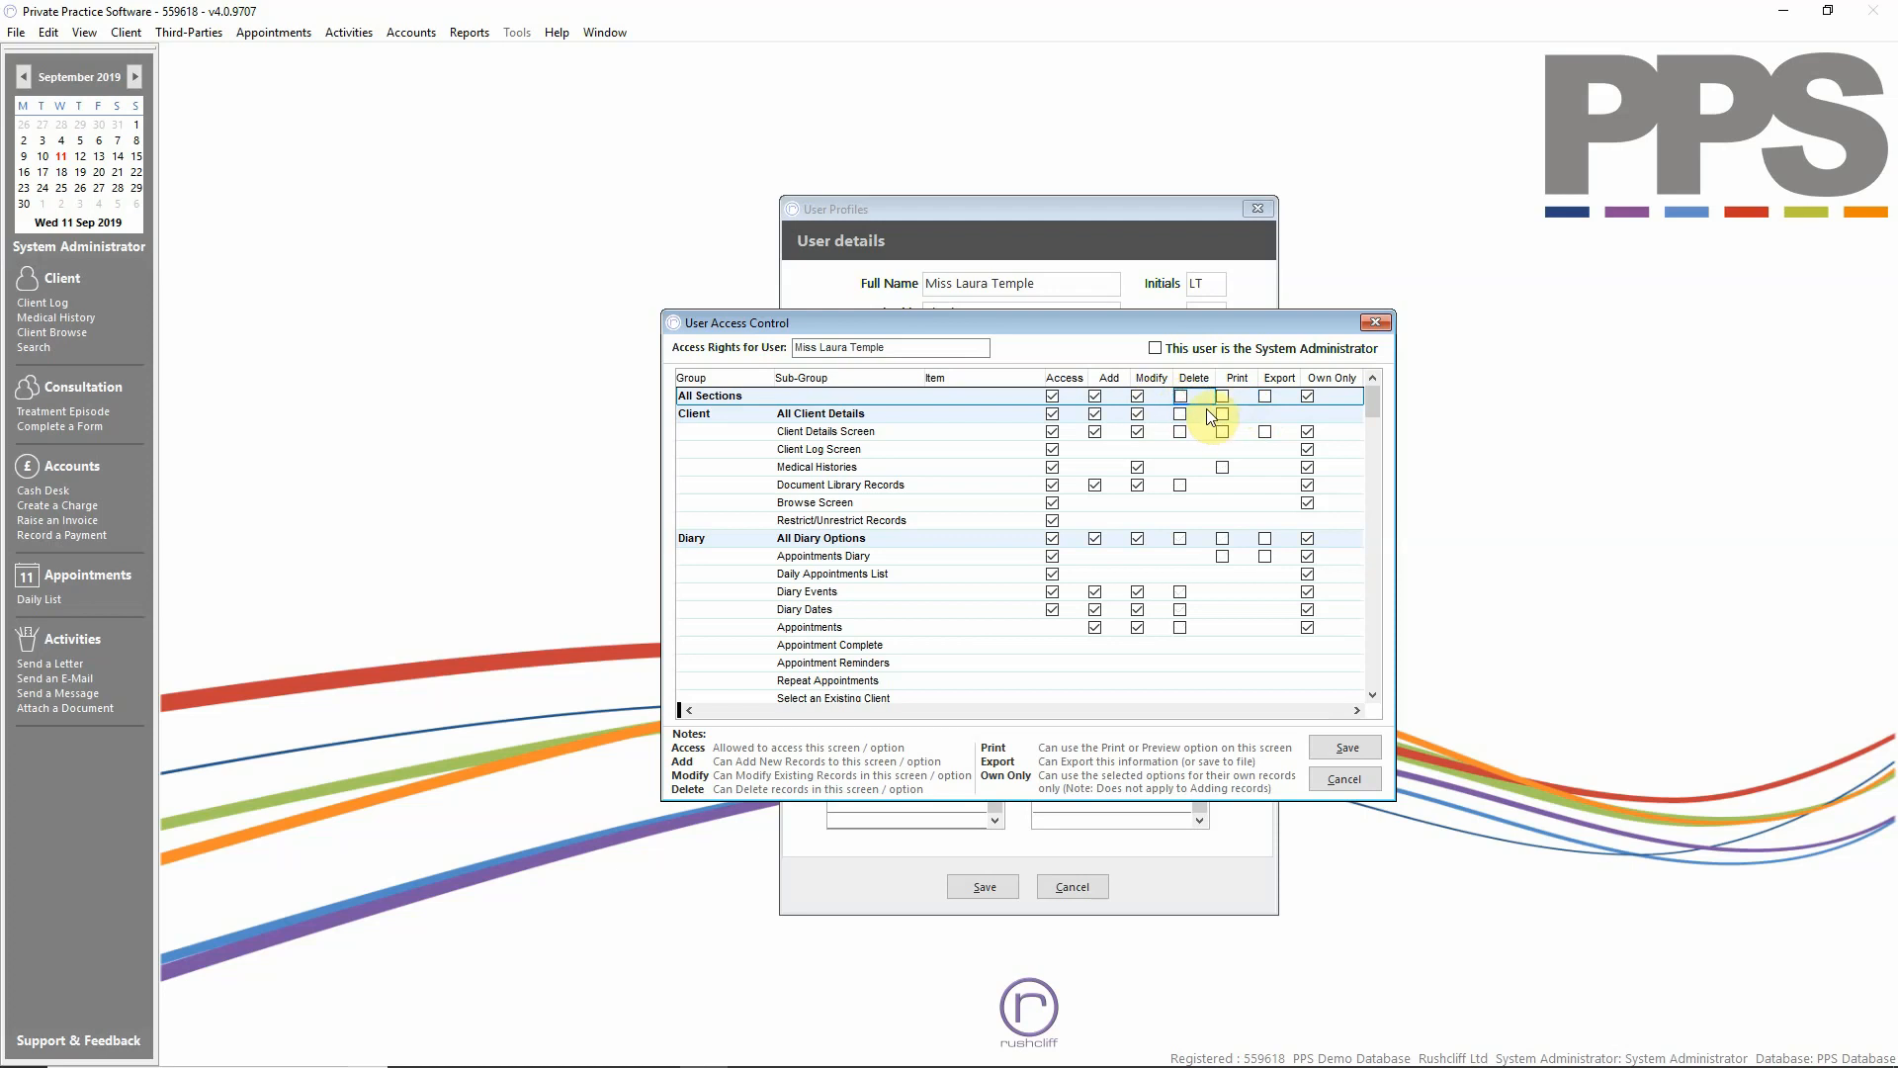
Step: Grant Delete rights for all sections except the Diary options, and remove Modify and Add rights for all sections
{"action": "scroll", "coordinate": [1208, 435], "scroll_direction": "down", "scroll_amount": 3}
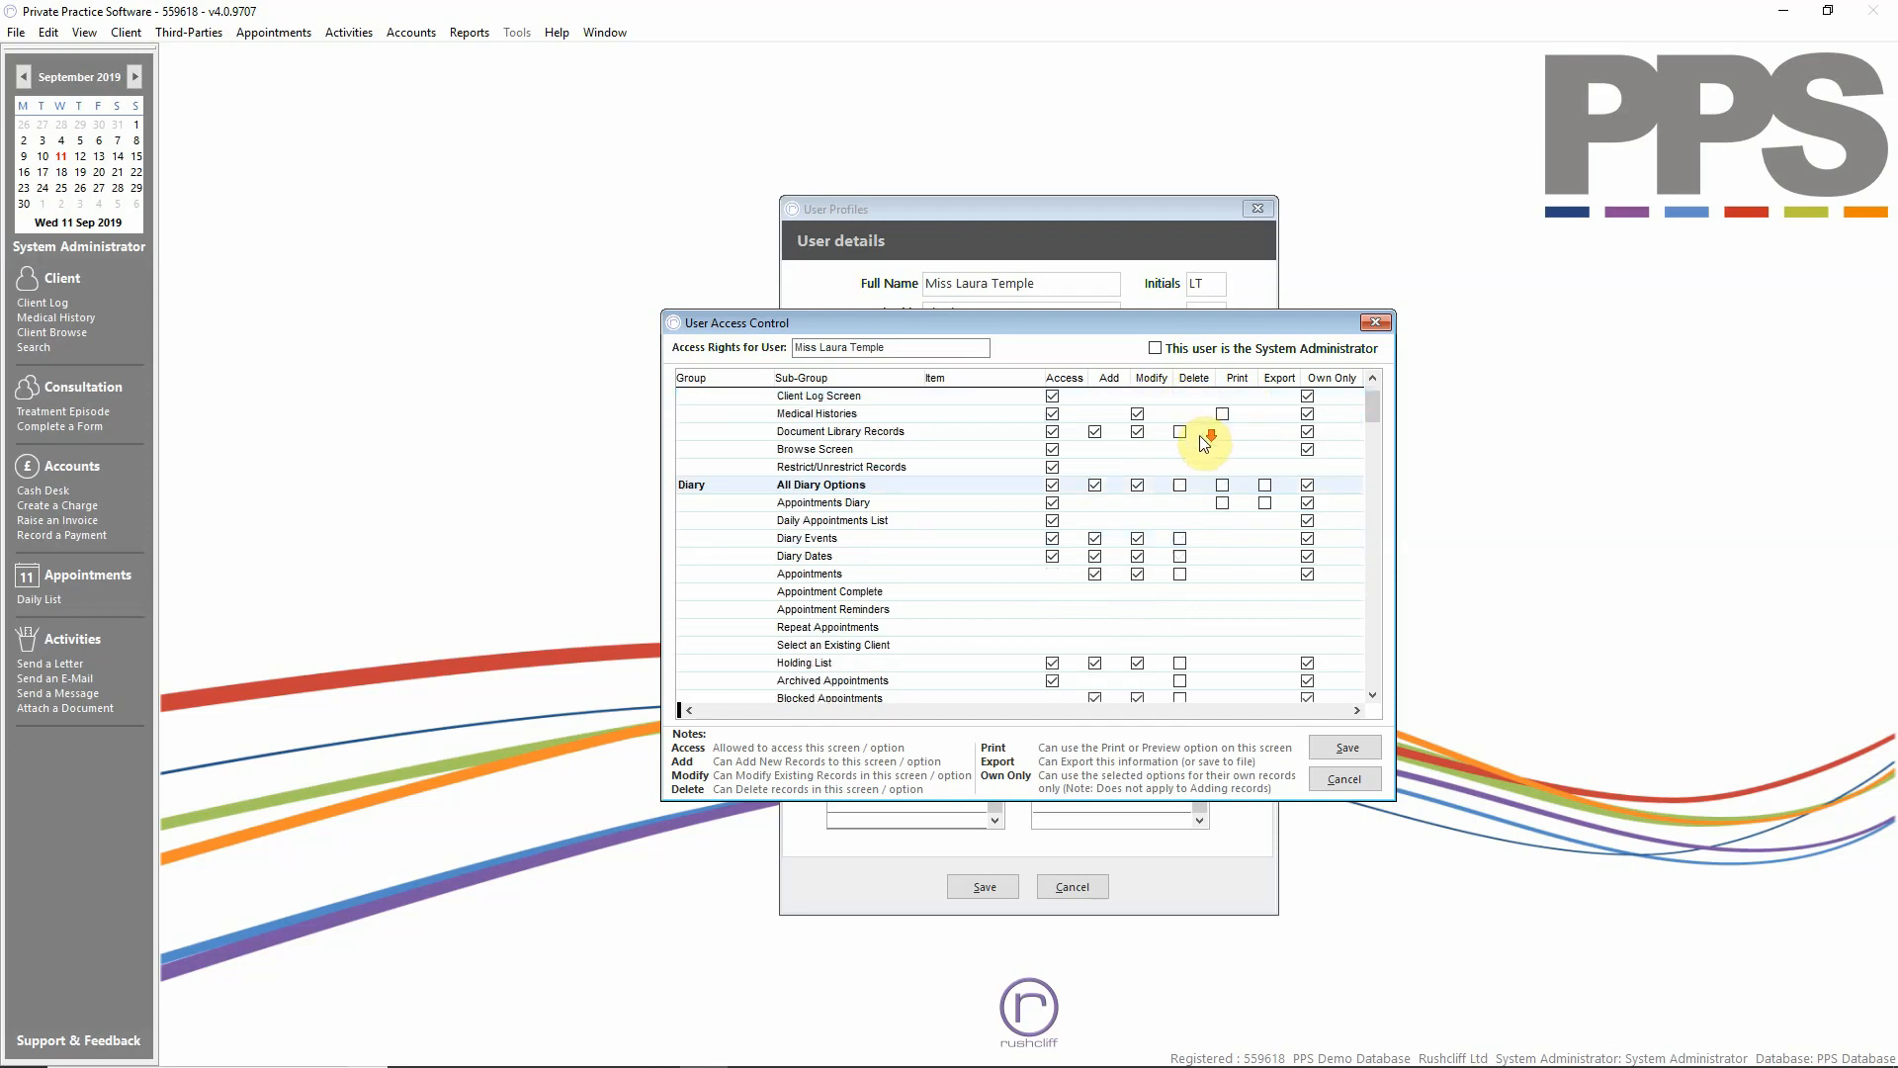
{"action": "scroll", "coordinate": [1214, 479], "scroll_direction": "down", "scroll_amount": 5}
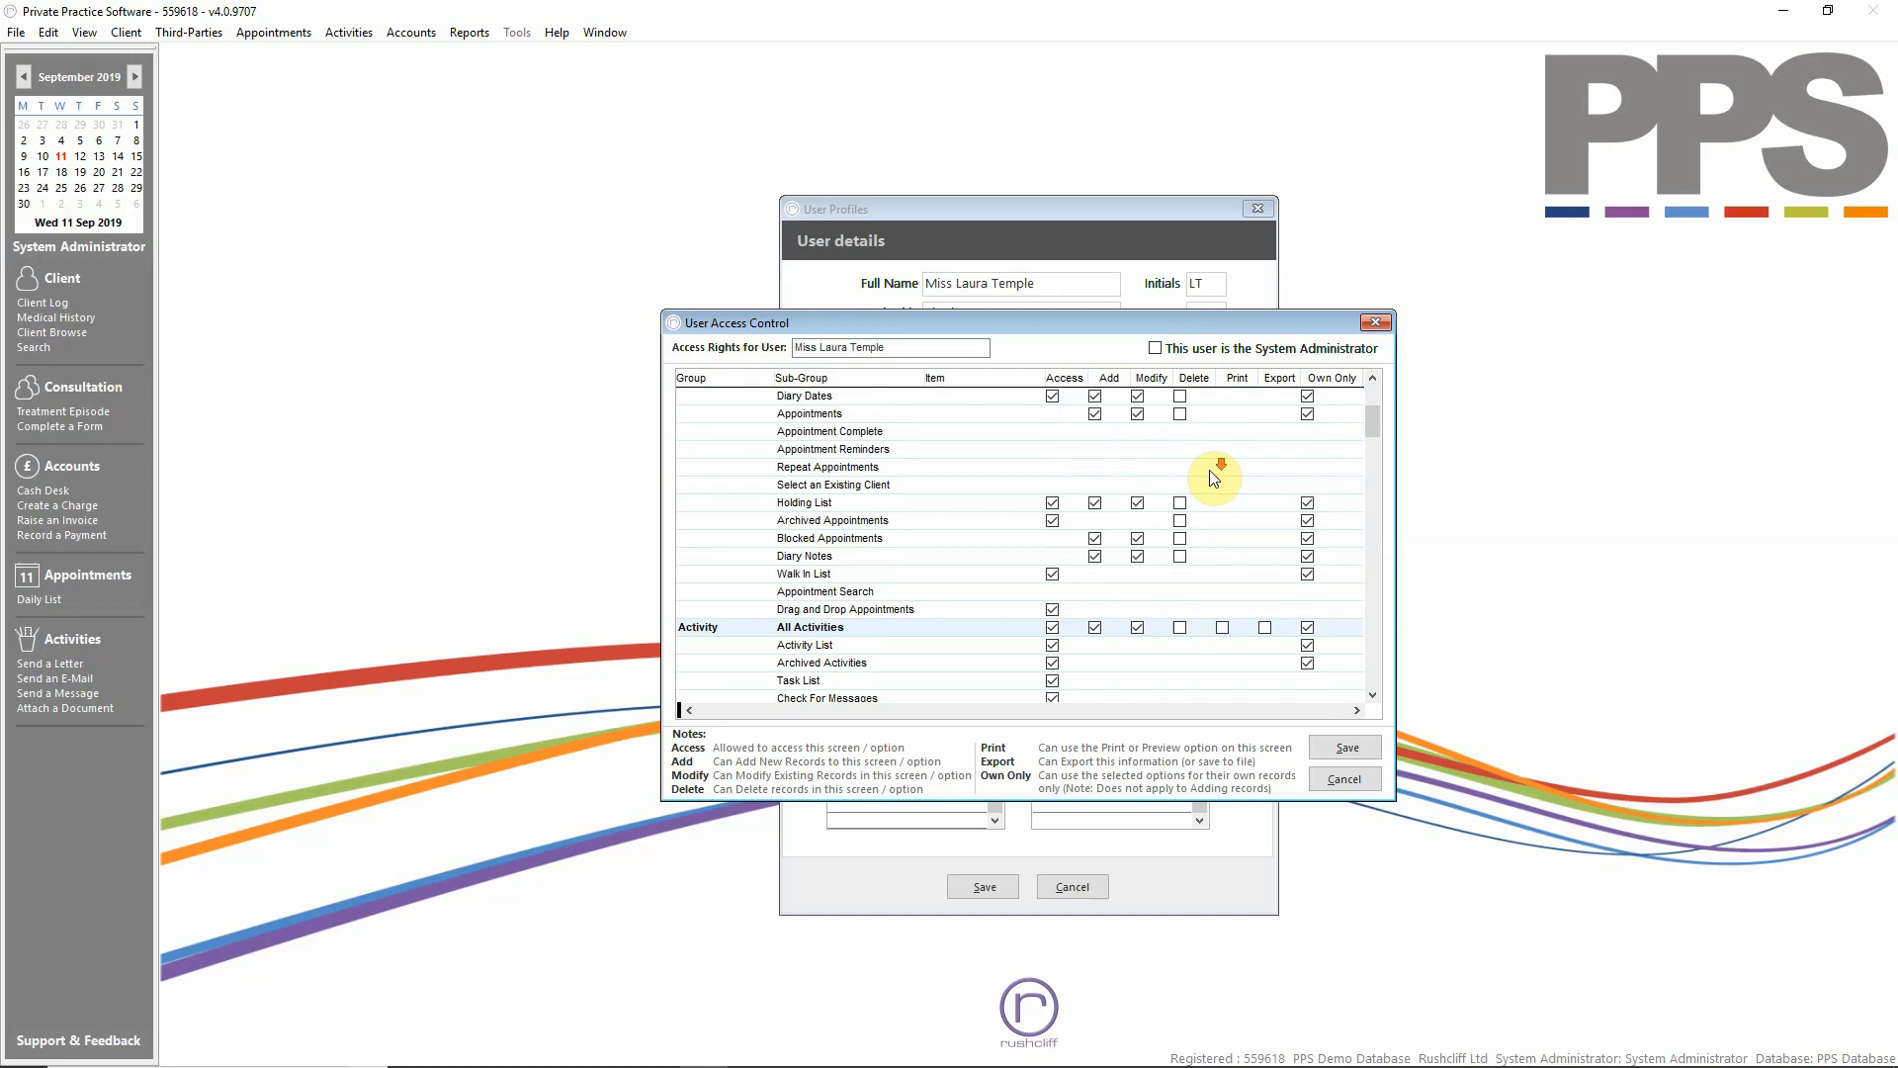
{"action": "scroll", "coordinate": [1214, 478], "scroll_direction": "down", "scroll_amount": 2}
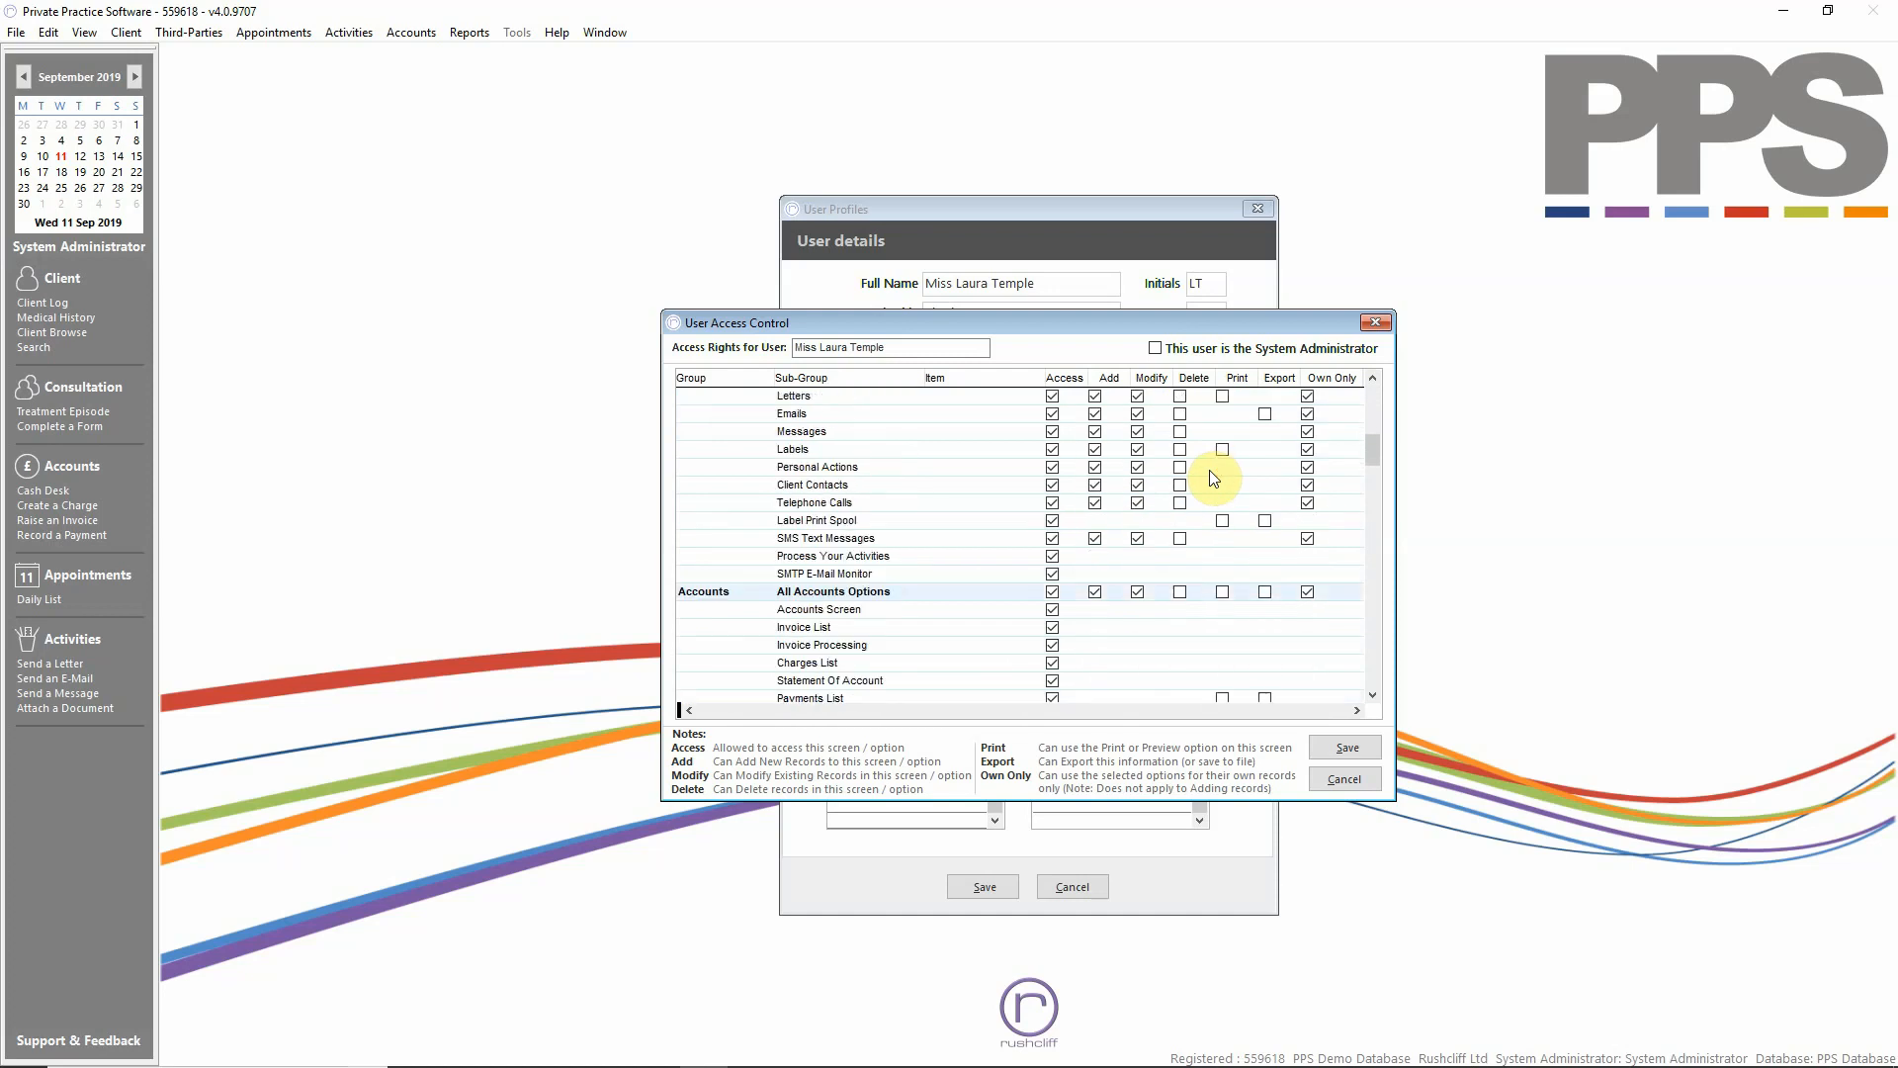
{"action": "scroll", "coordinate": [1214, 479], "scroll_direction": "up", "scroll_amount": 8}
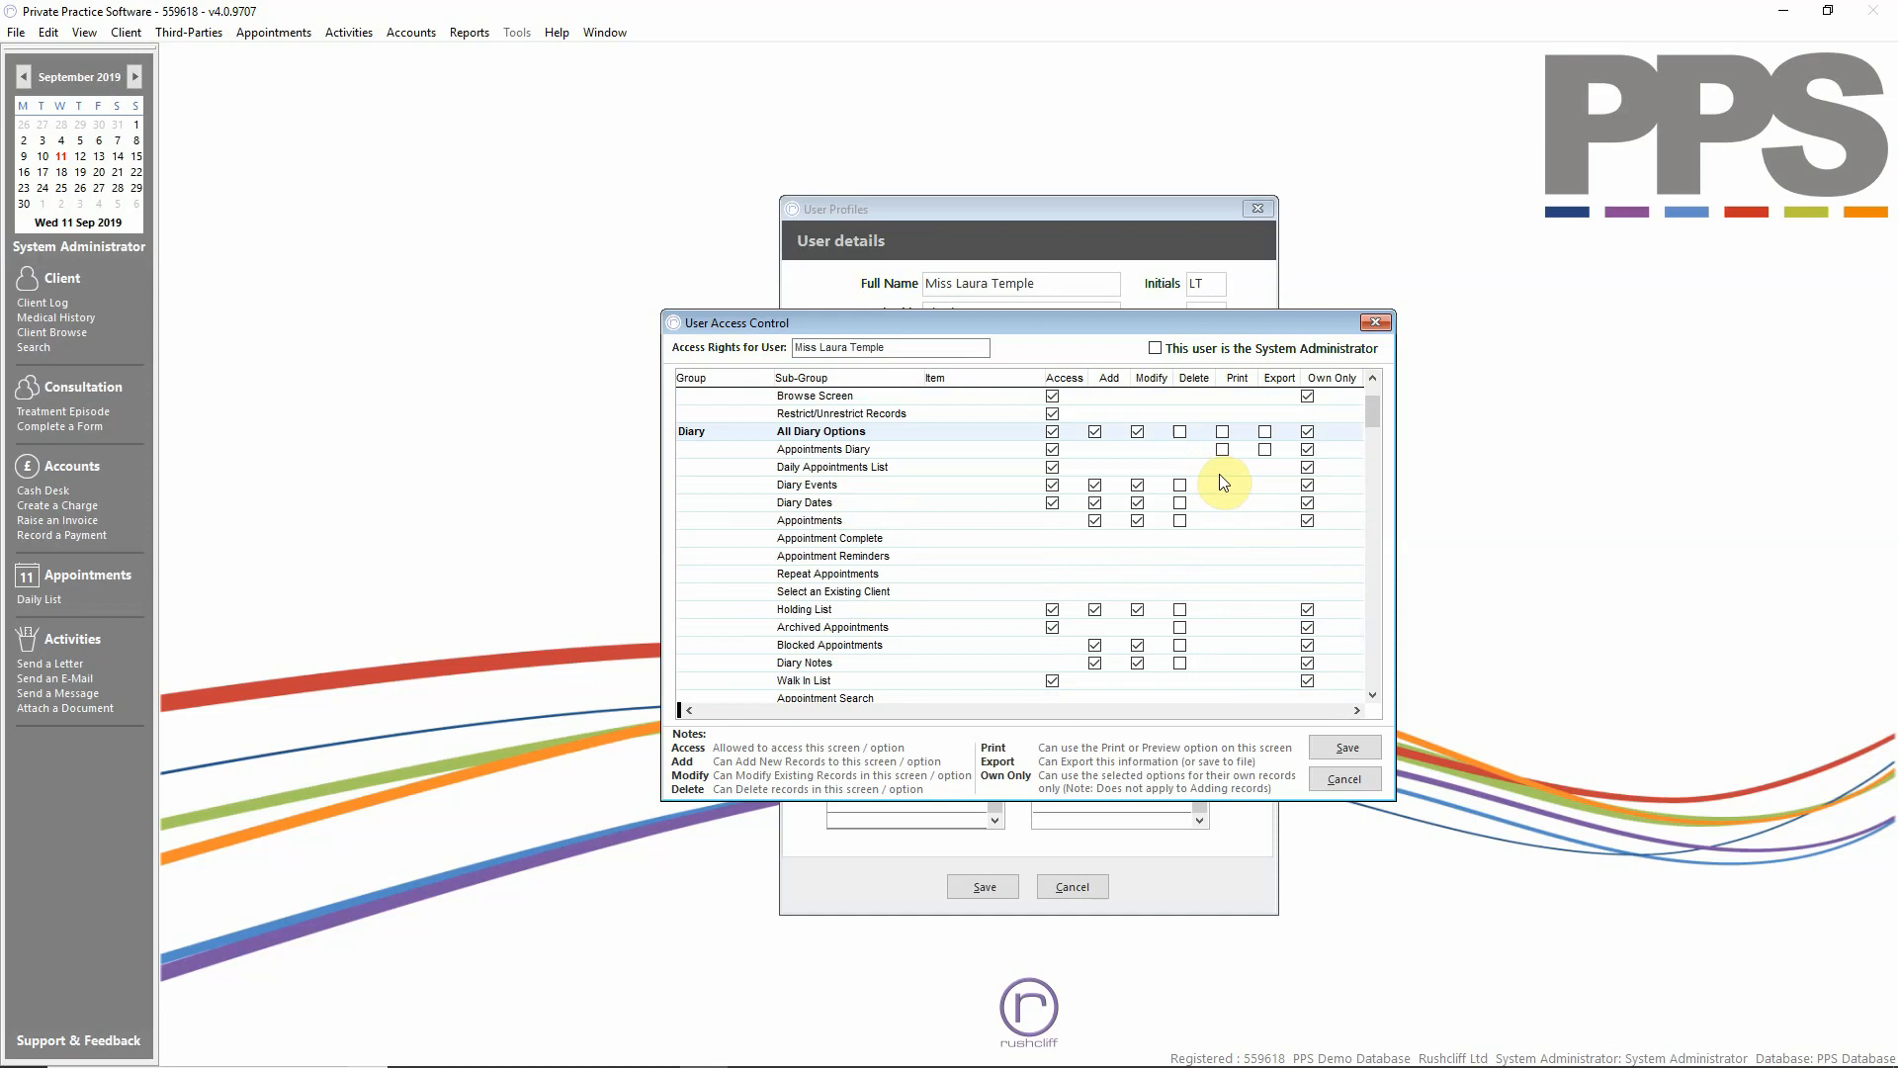
{"action": "scroll", "coordinate": [1224, 483], "scroll_direction": "up", "scroll_amount": 2}
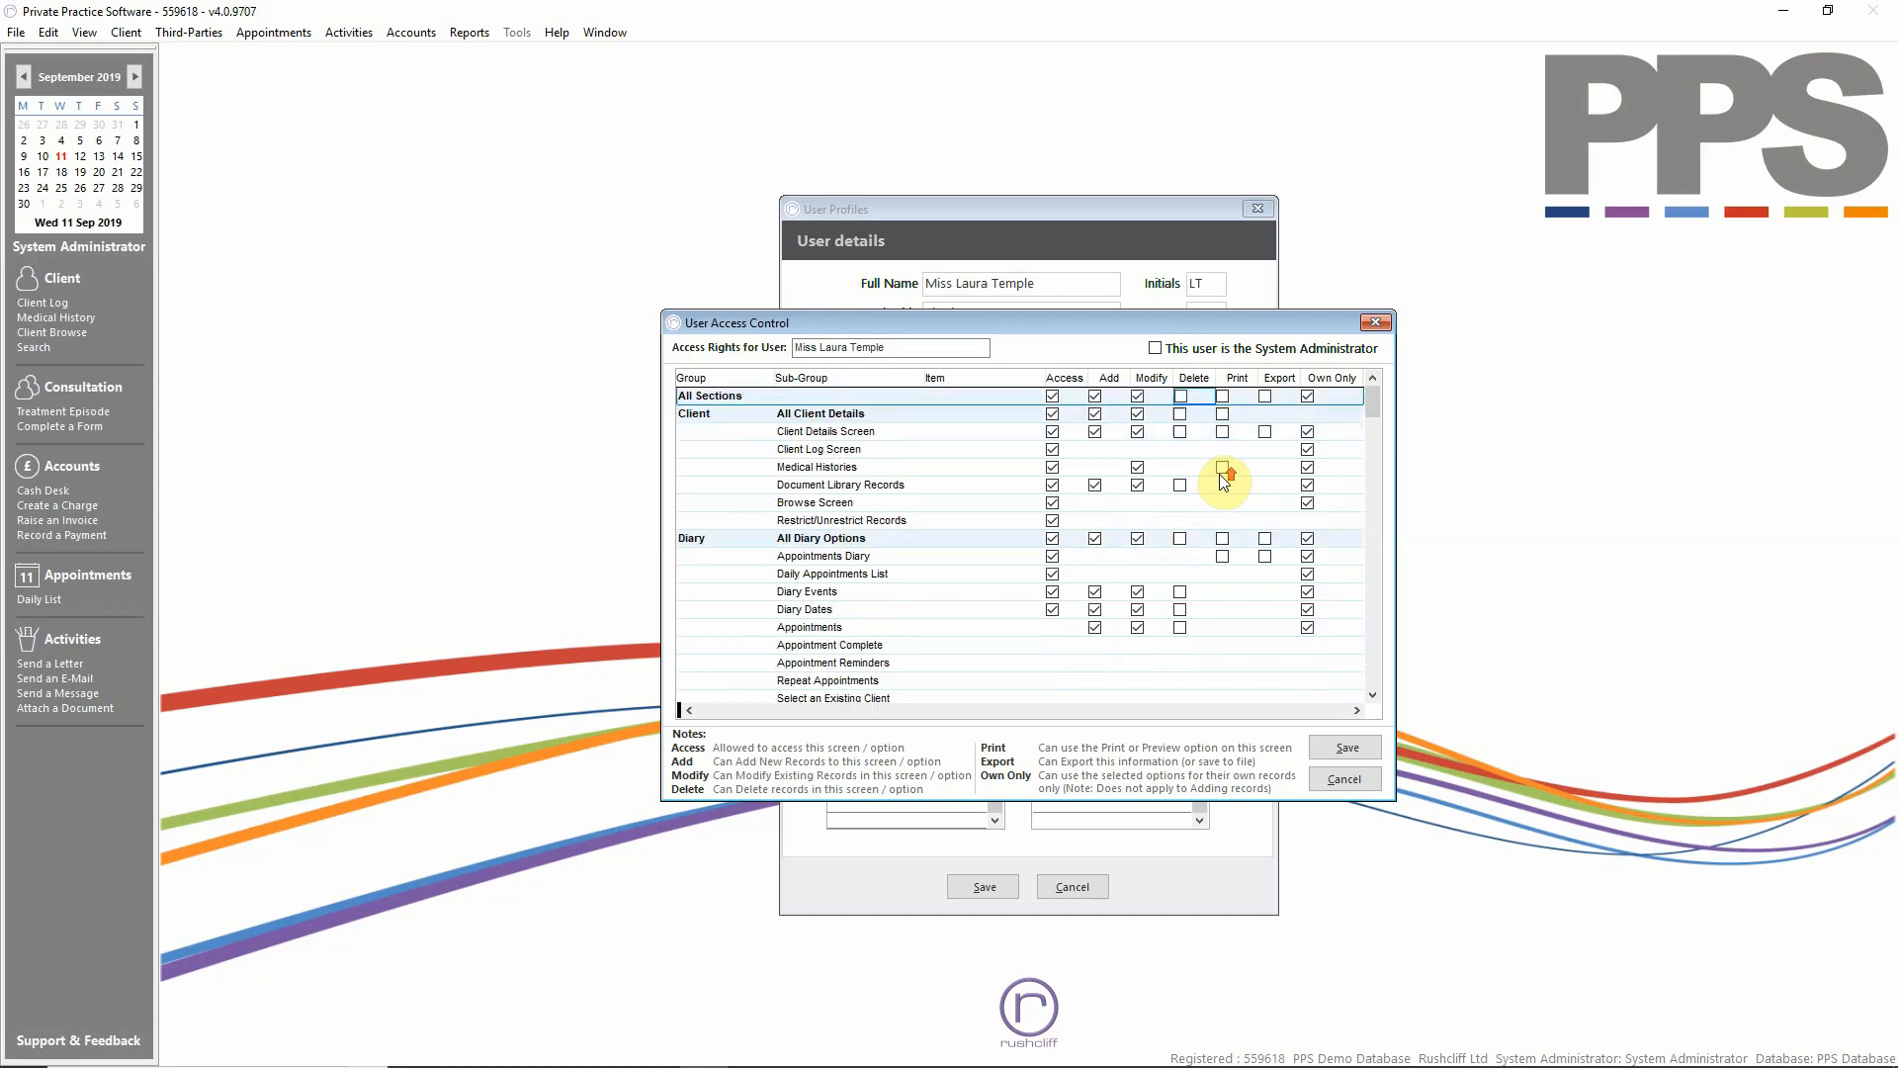
{"action": "left_click", "coordinate": [1184, 395]}
{"action": "left_click", "coordinate": [1179, 536]}
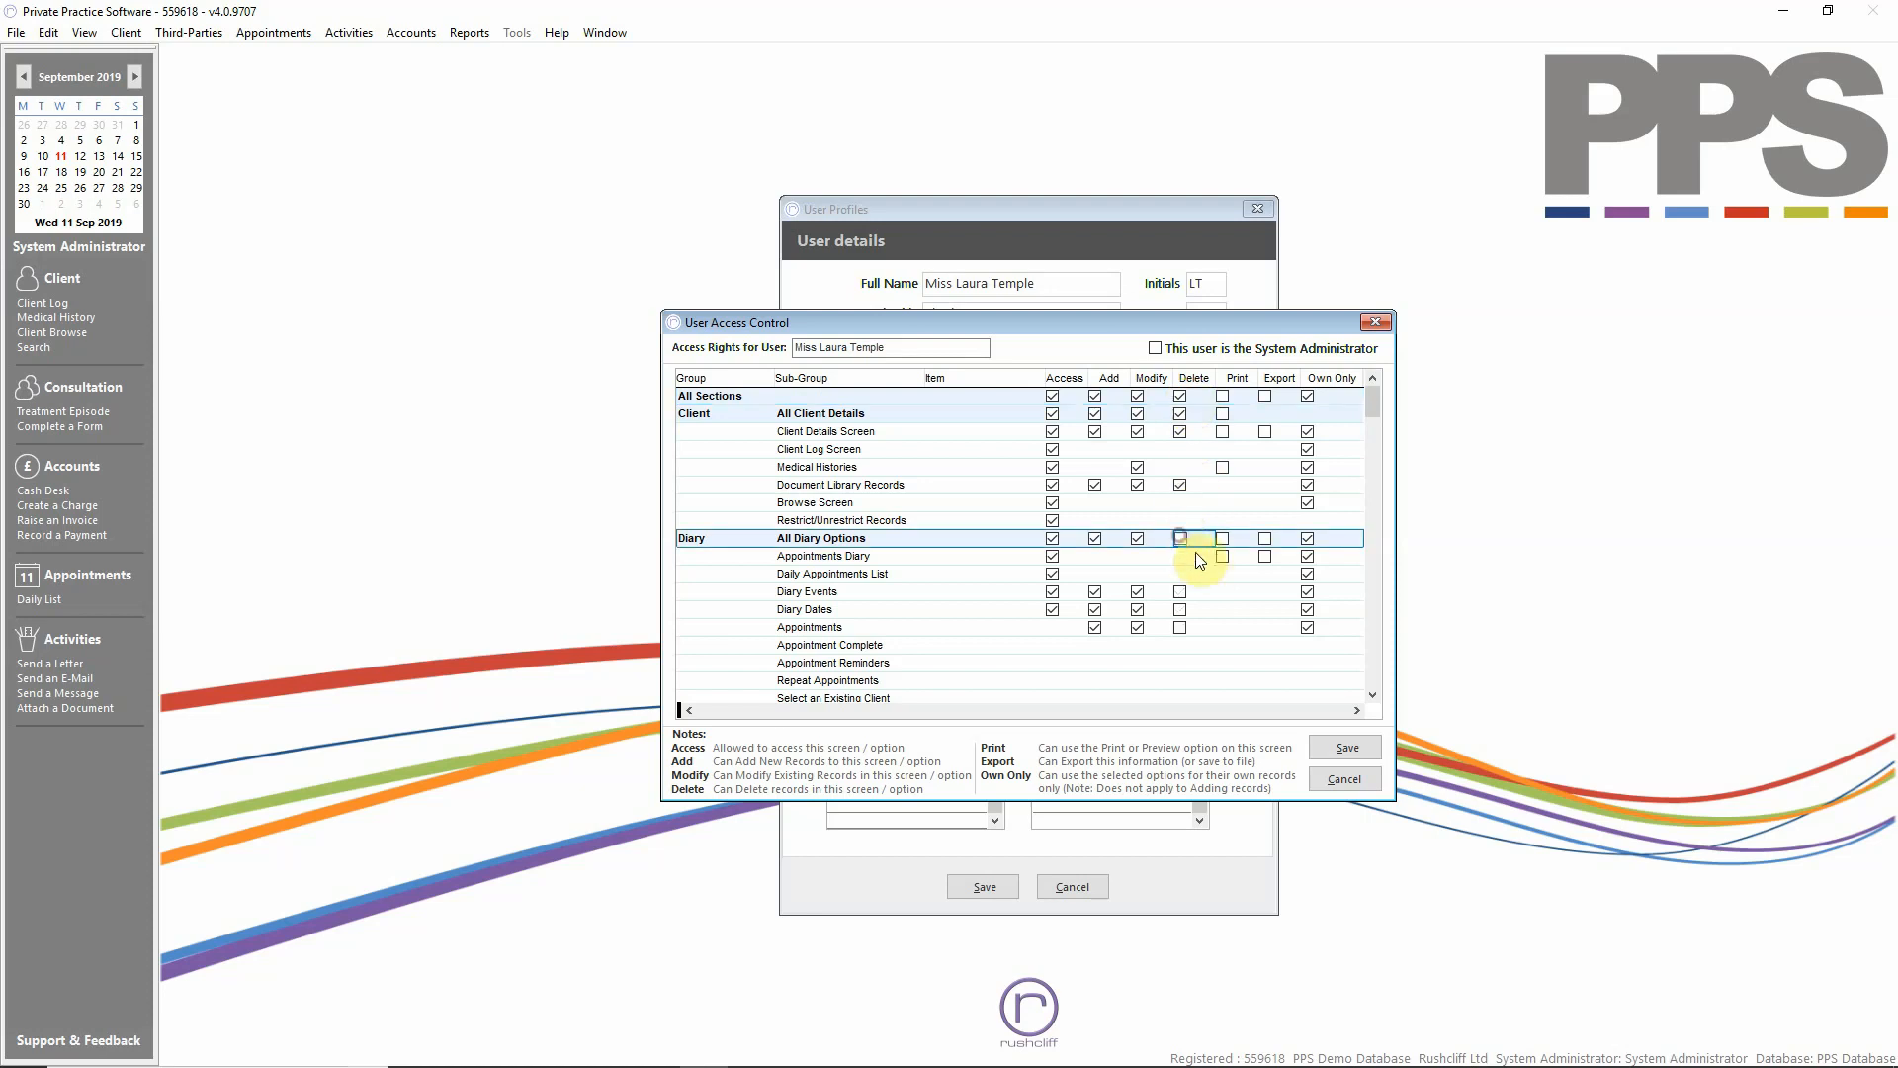
{"action": "scroll", "coordinate": [1212, 571], "scroll_direction": "down", "scroll_amount": 3}
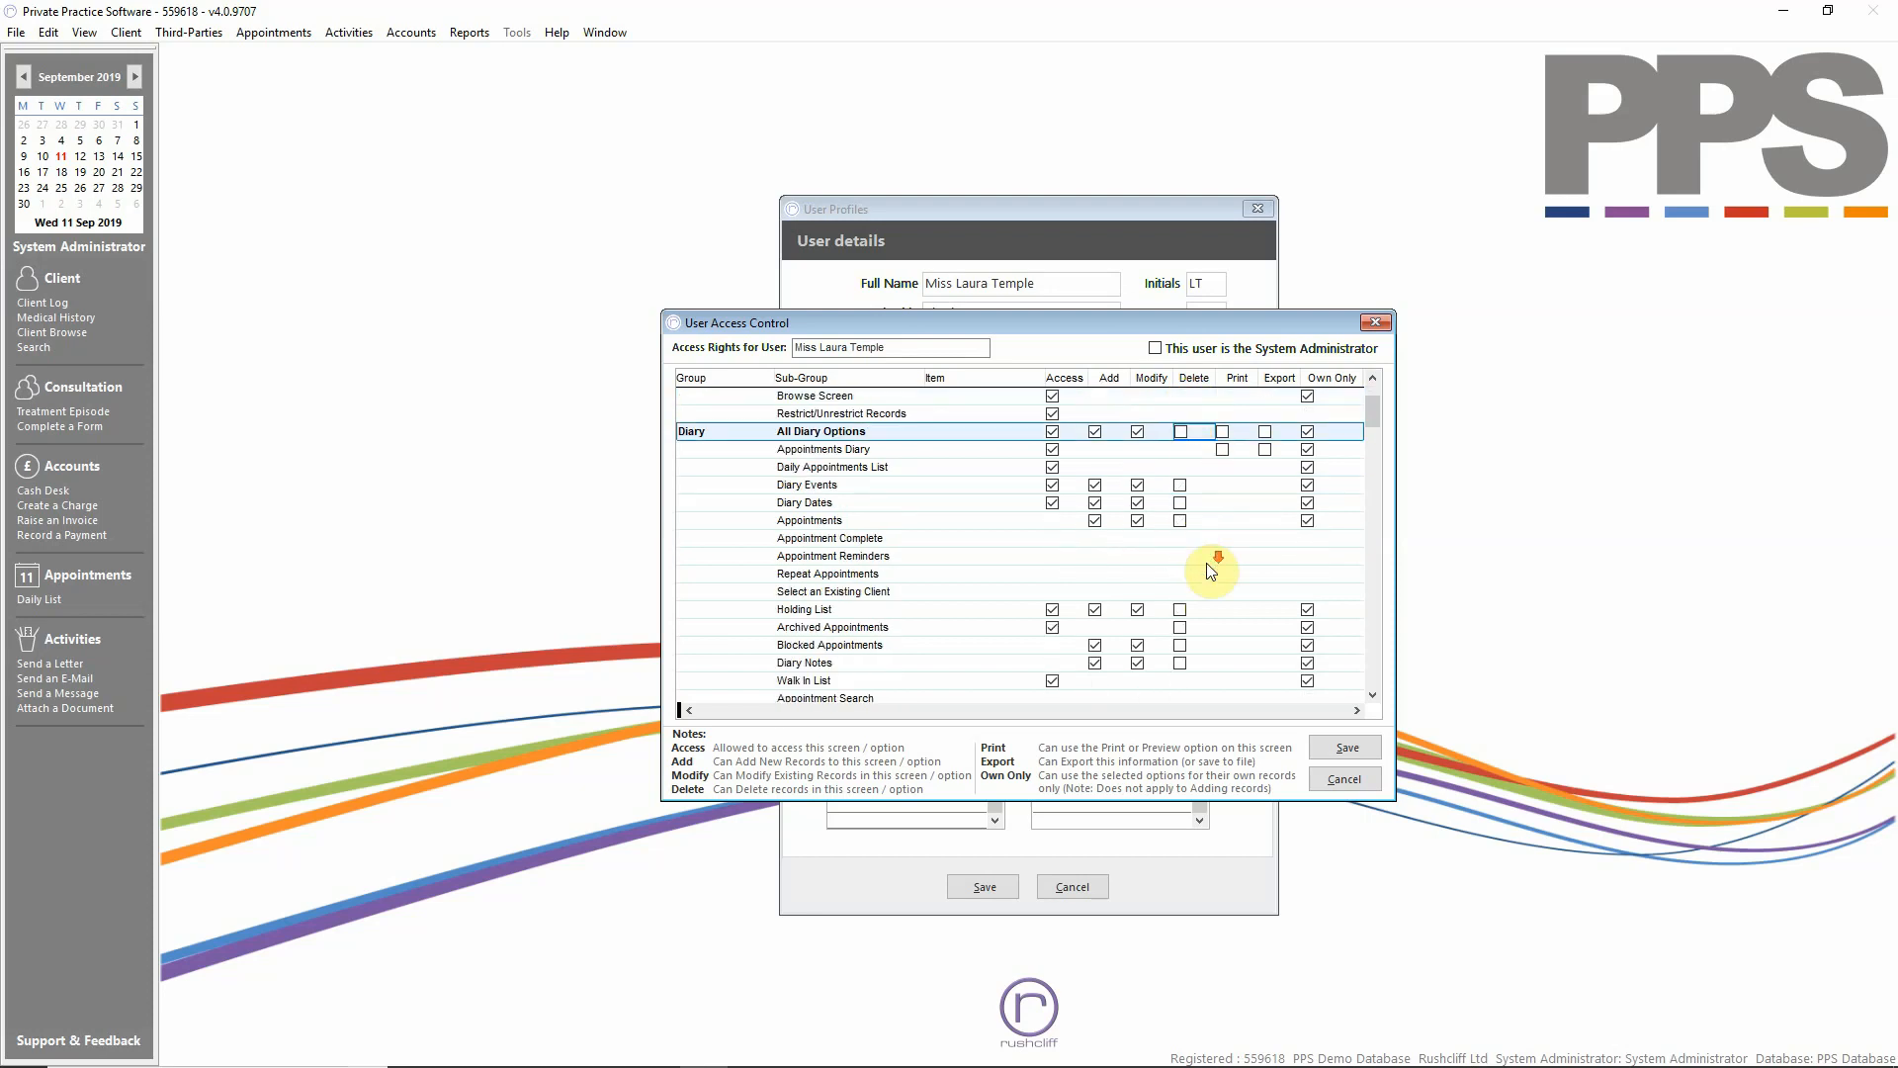
{"action": "scroll", "coordinate": [1211, 572], "scroll_direction": "up", "scroll_amount": 3}
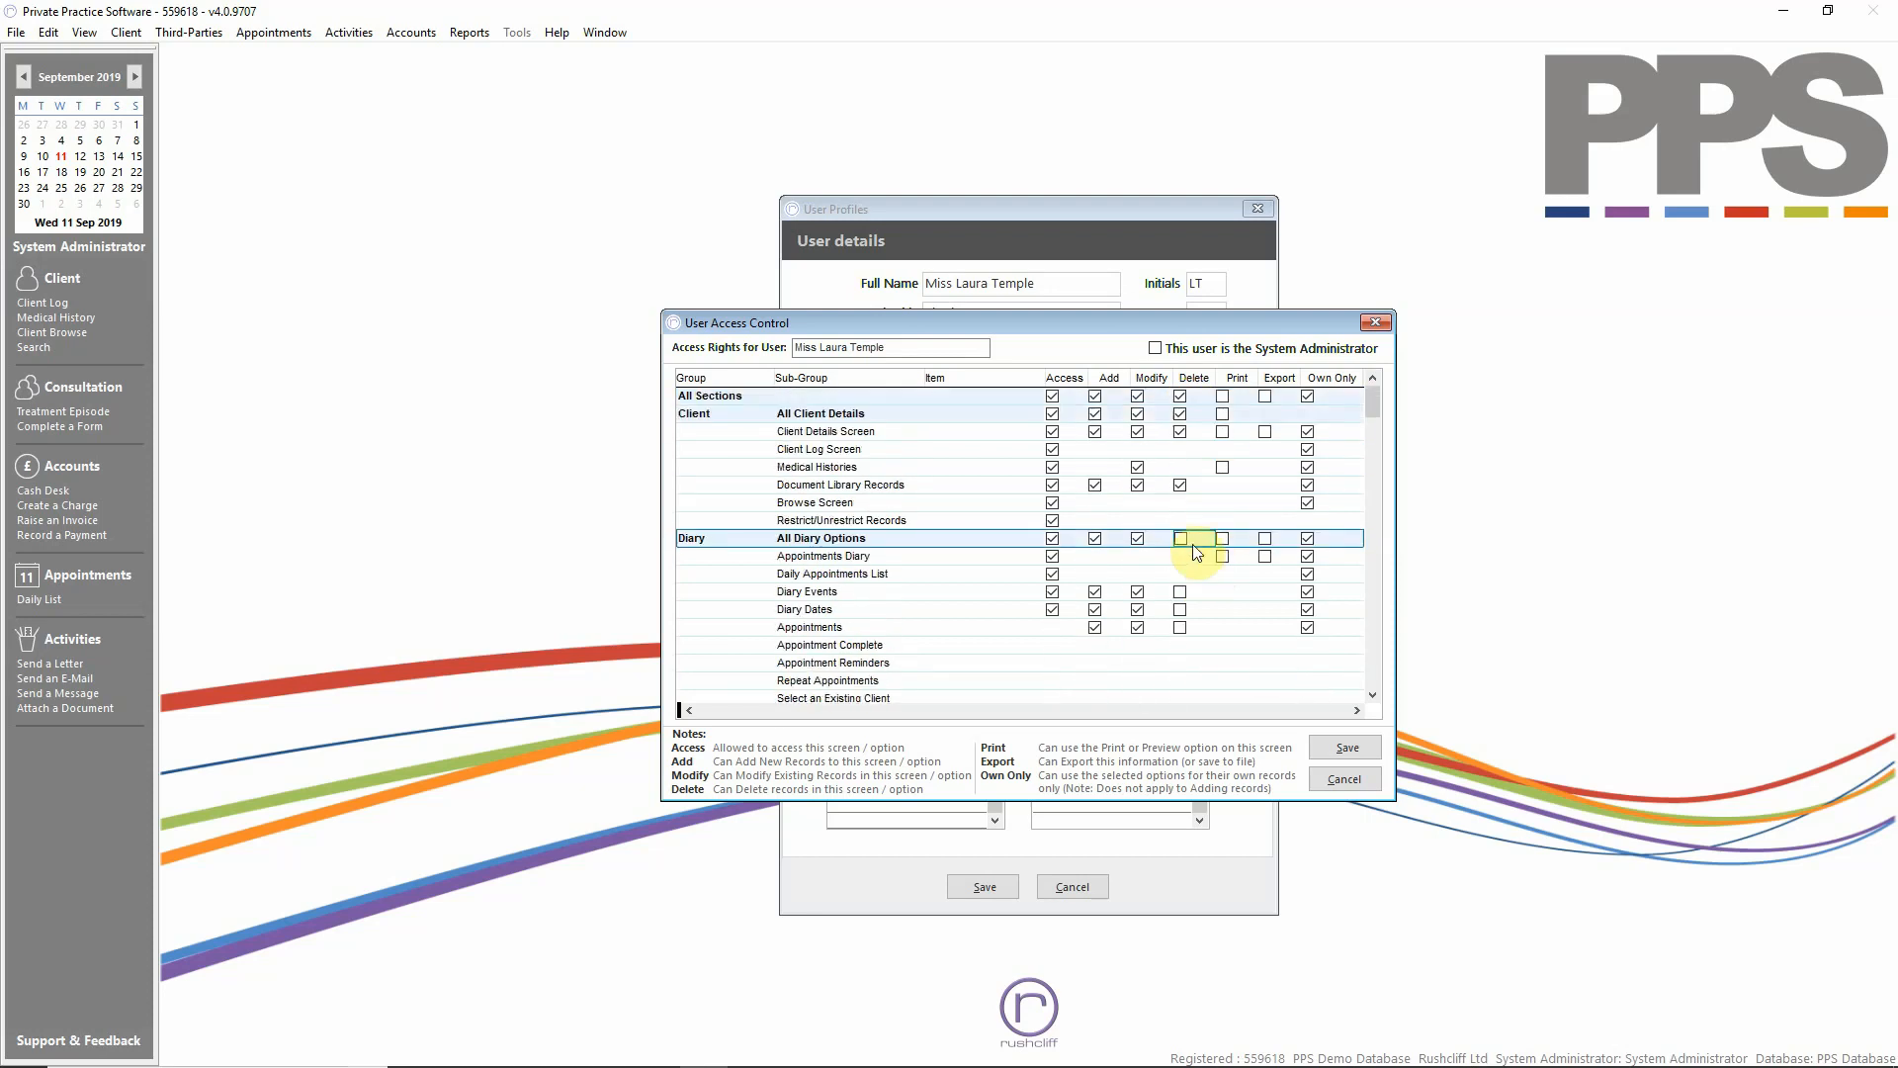
{"action": "left_click", "coordinate": [1137, 396]}
{"action": "left_click", "coordinate": [1093, 395]}
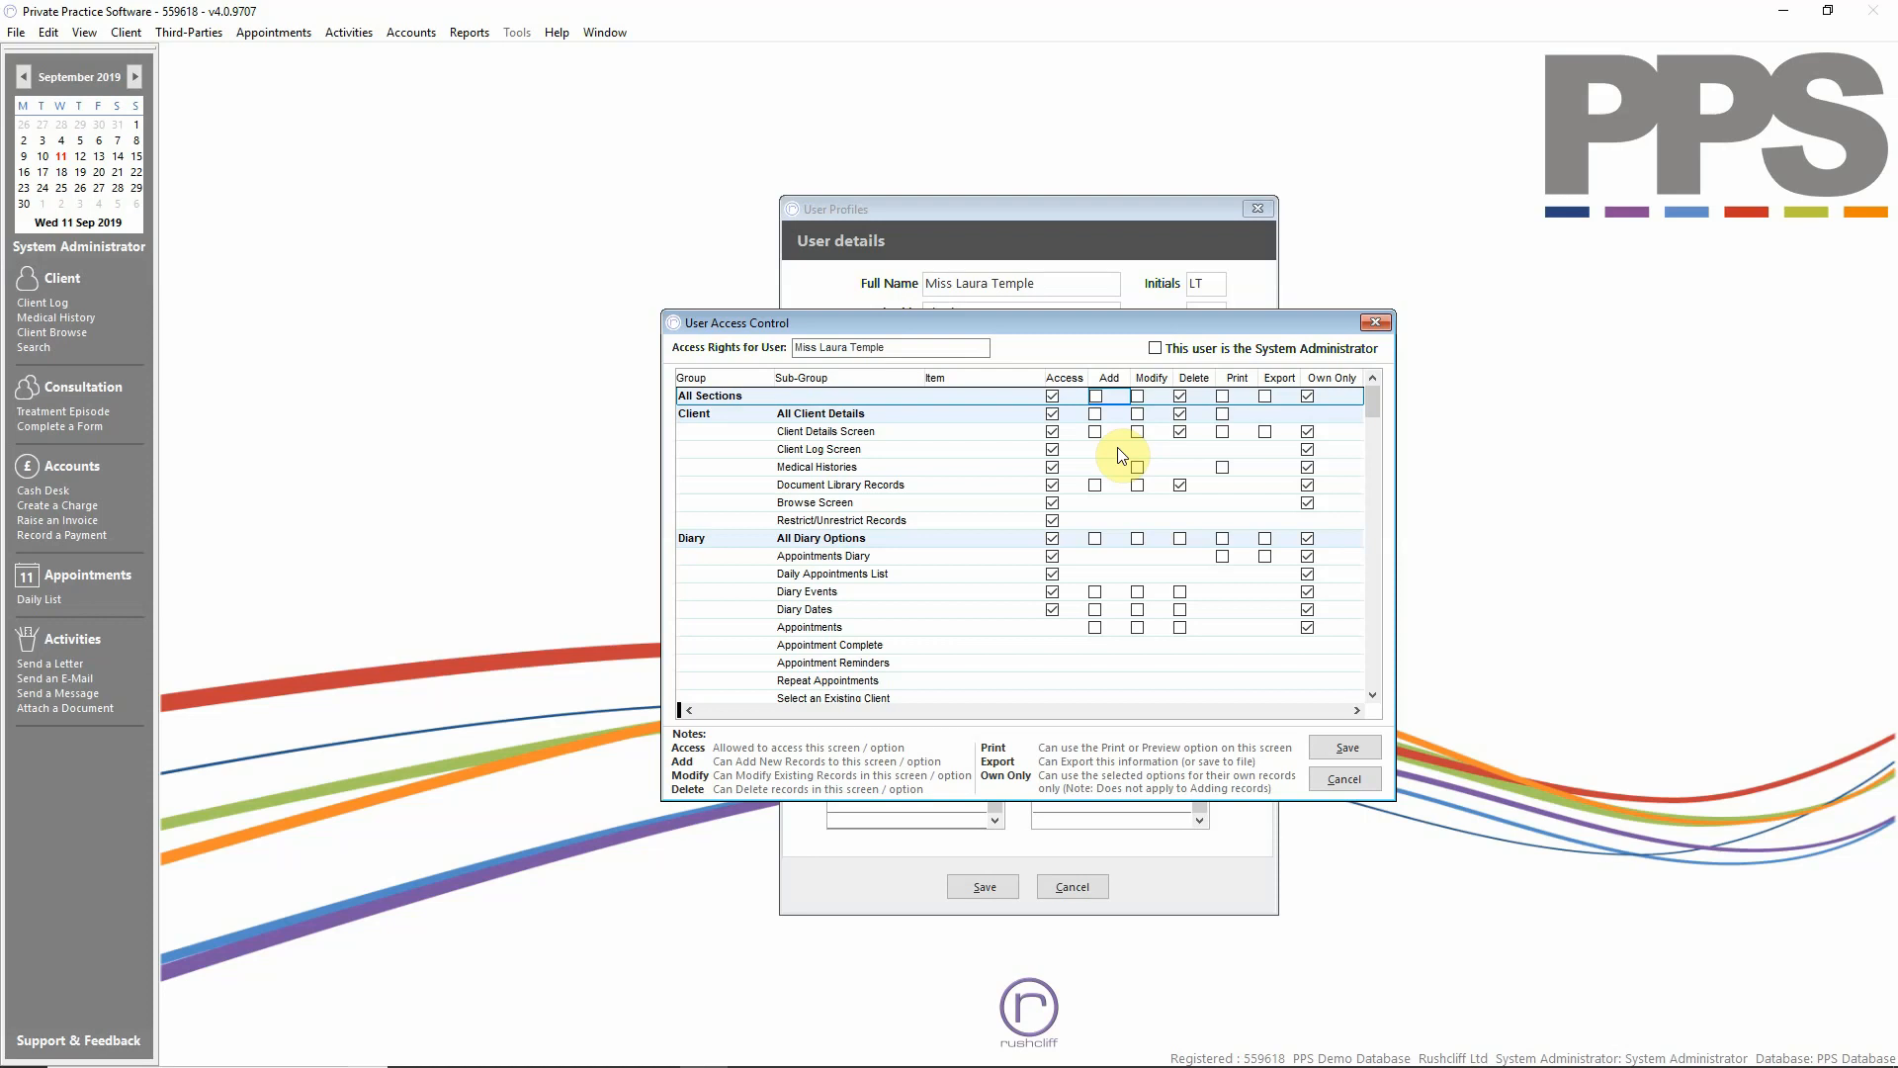
Step: Remove Access to the Clinical Notes' Consultations, Custom Forms, Treatment Episodes and the Treatment Episode Admin, Clinical, Appts. and Doc/Act tabs, and save the access rights
{"action": "scroll", "coordinate": [1123, 455], "scroll_direction": "down", "scroll_amount": 4}
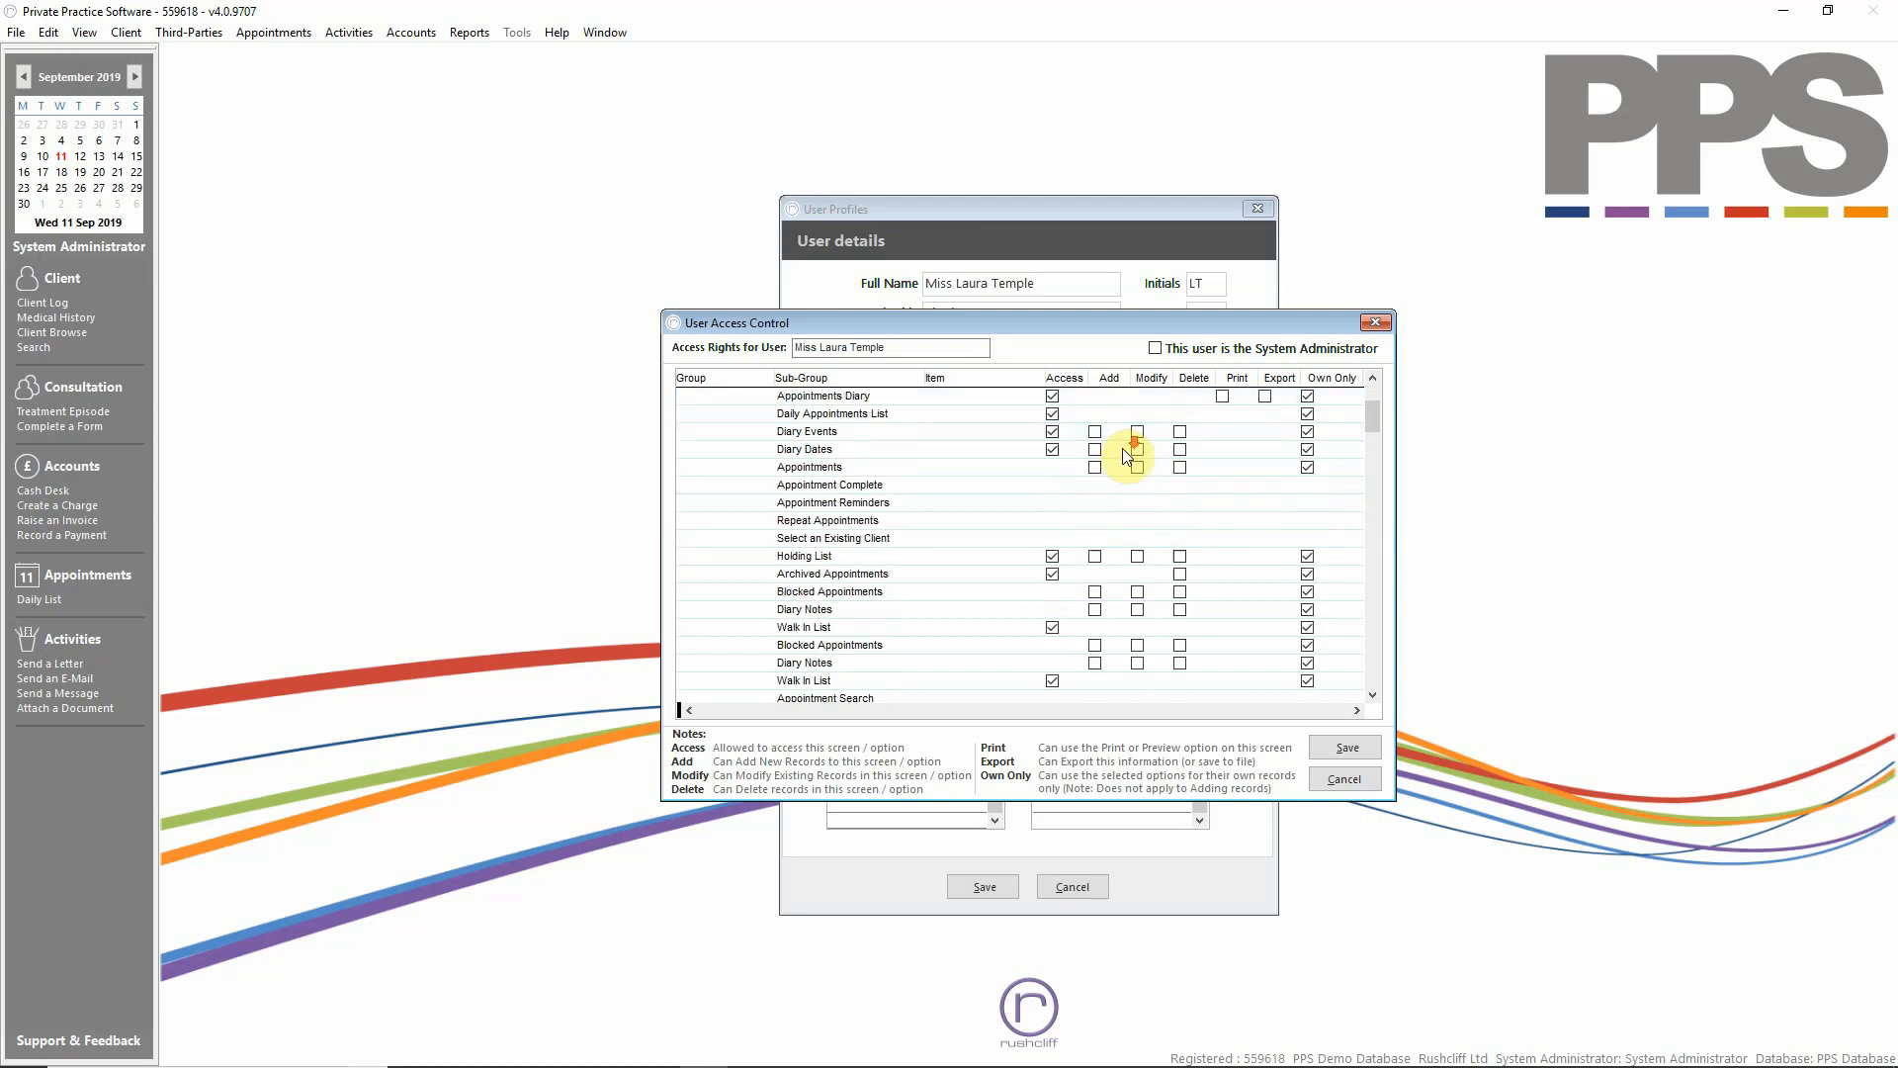
{"action": "scroll", "coordinate": [1127, 455], "scroll_direction": "down", "scroll_amount": 6}
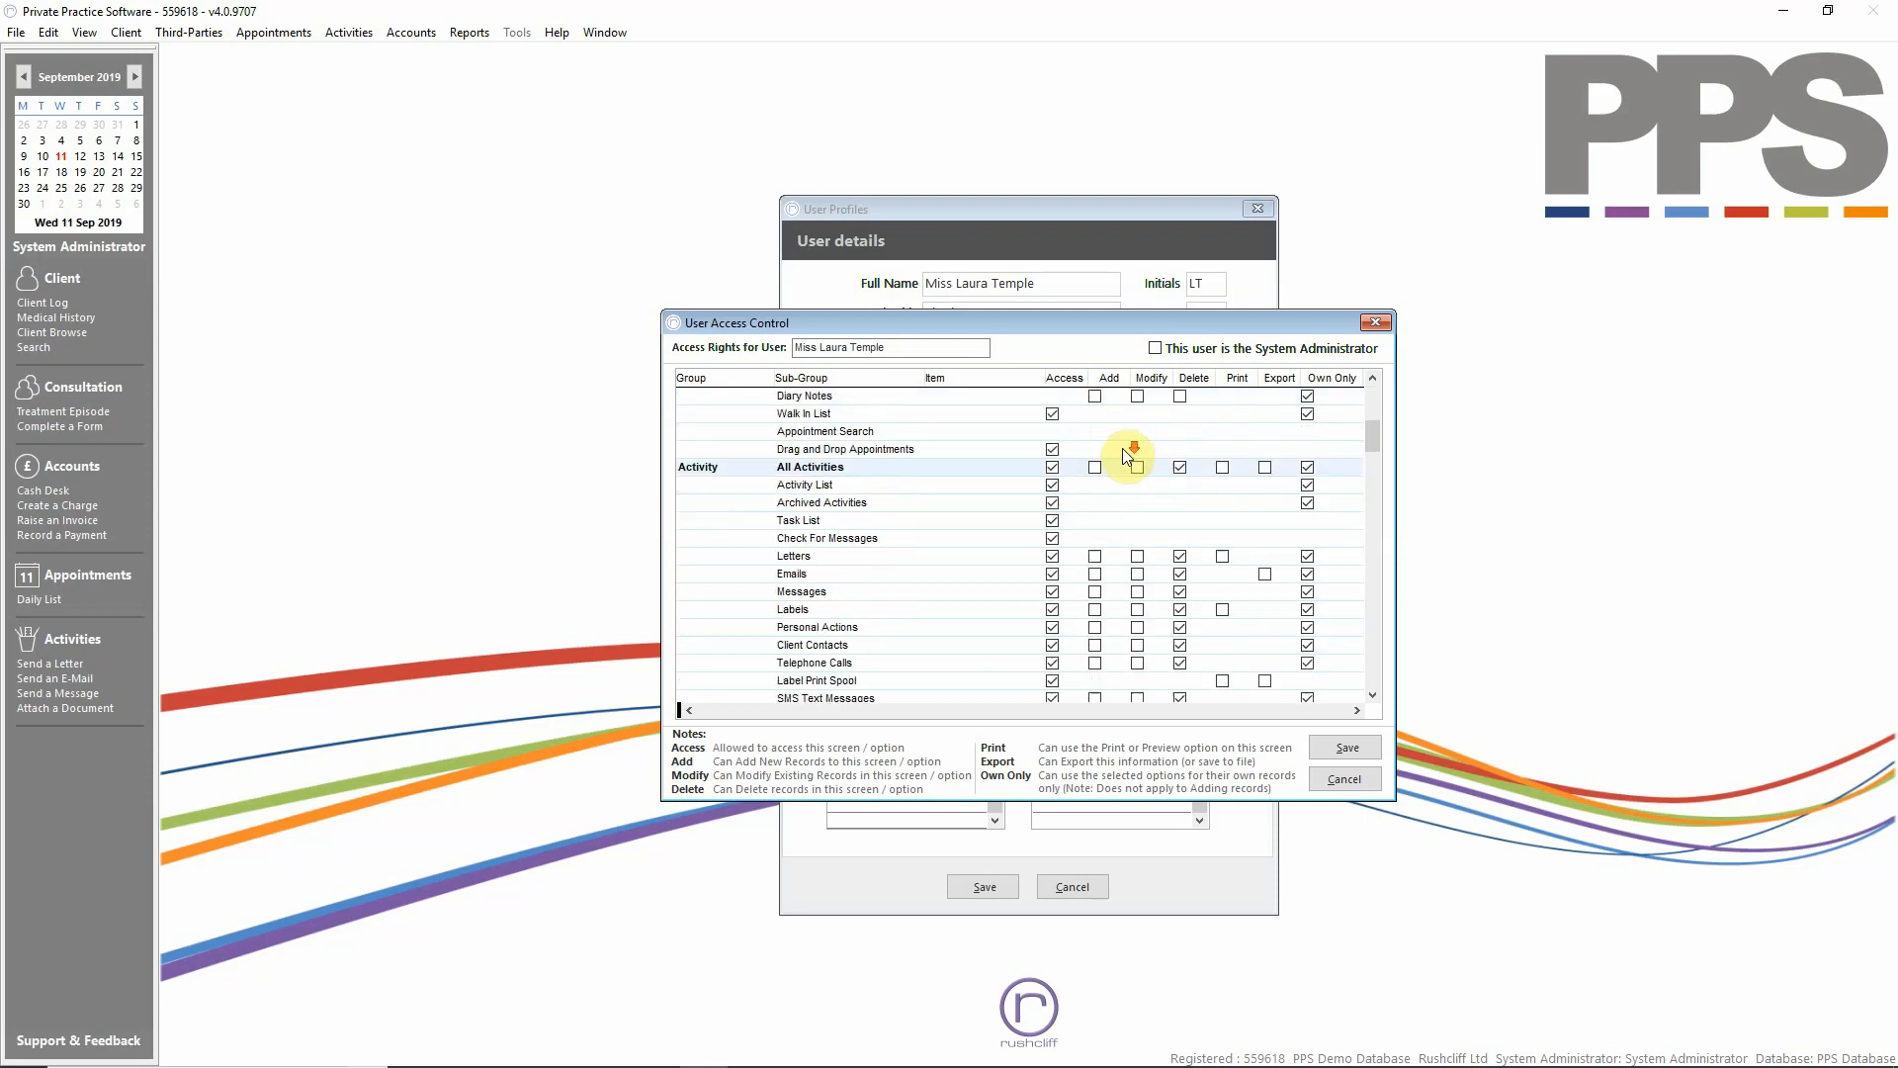
{"action": "scroll", "coordinate": [1127, 455], "scroll_direction": "down", "scroll_amount": 9}
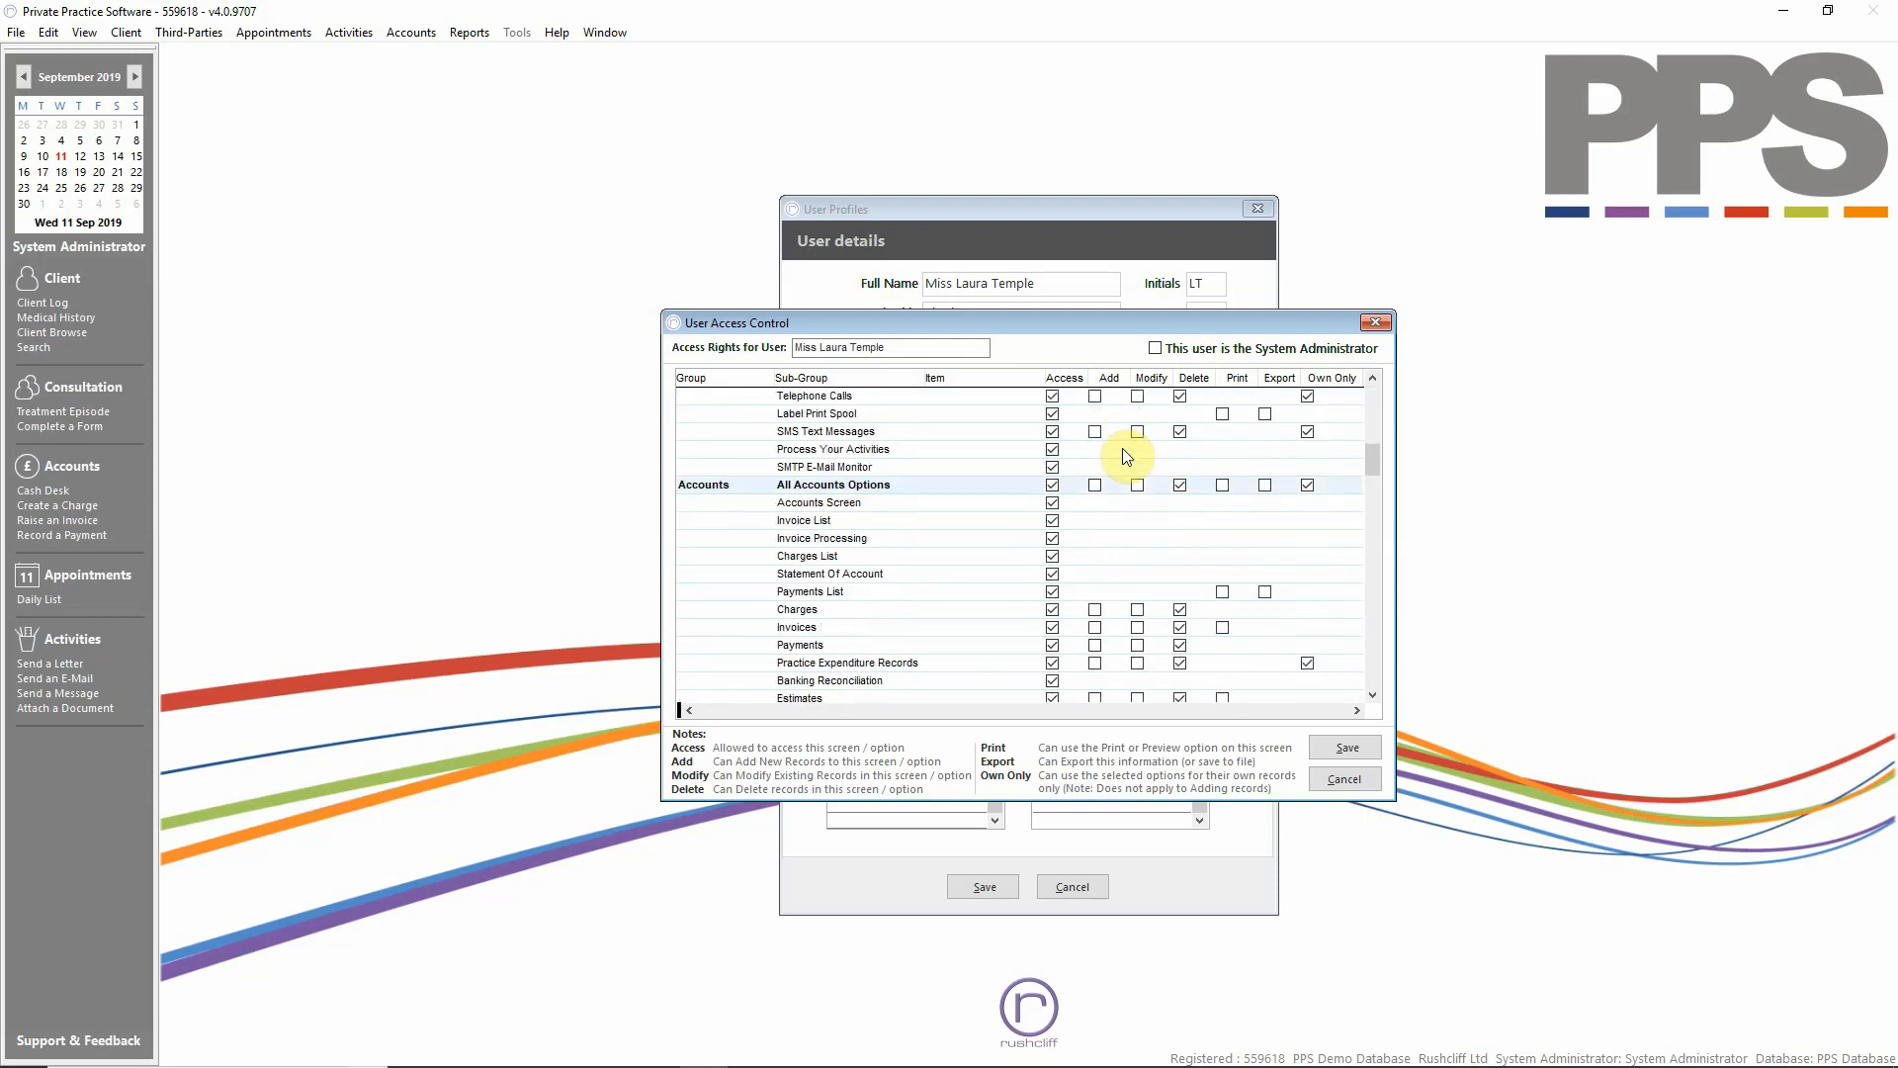
{"action": "scroll", "coordinate": [1127, 455], "scroll_direction": "down", "scroll_amount": 10}
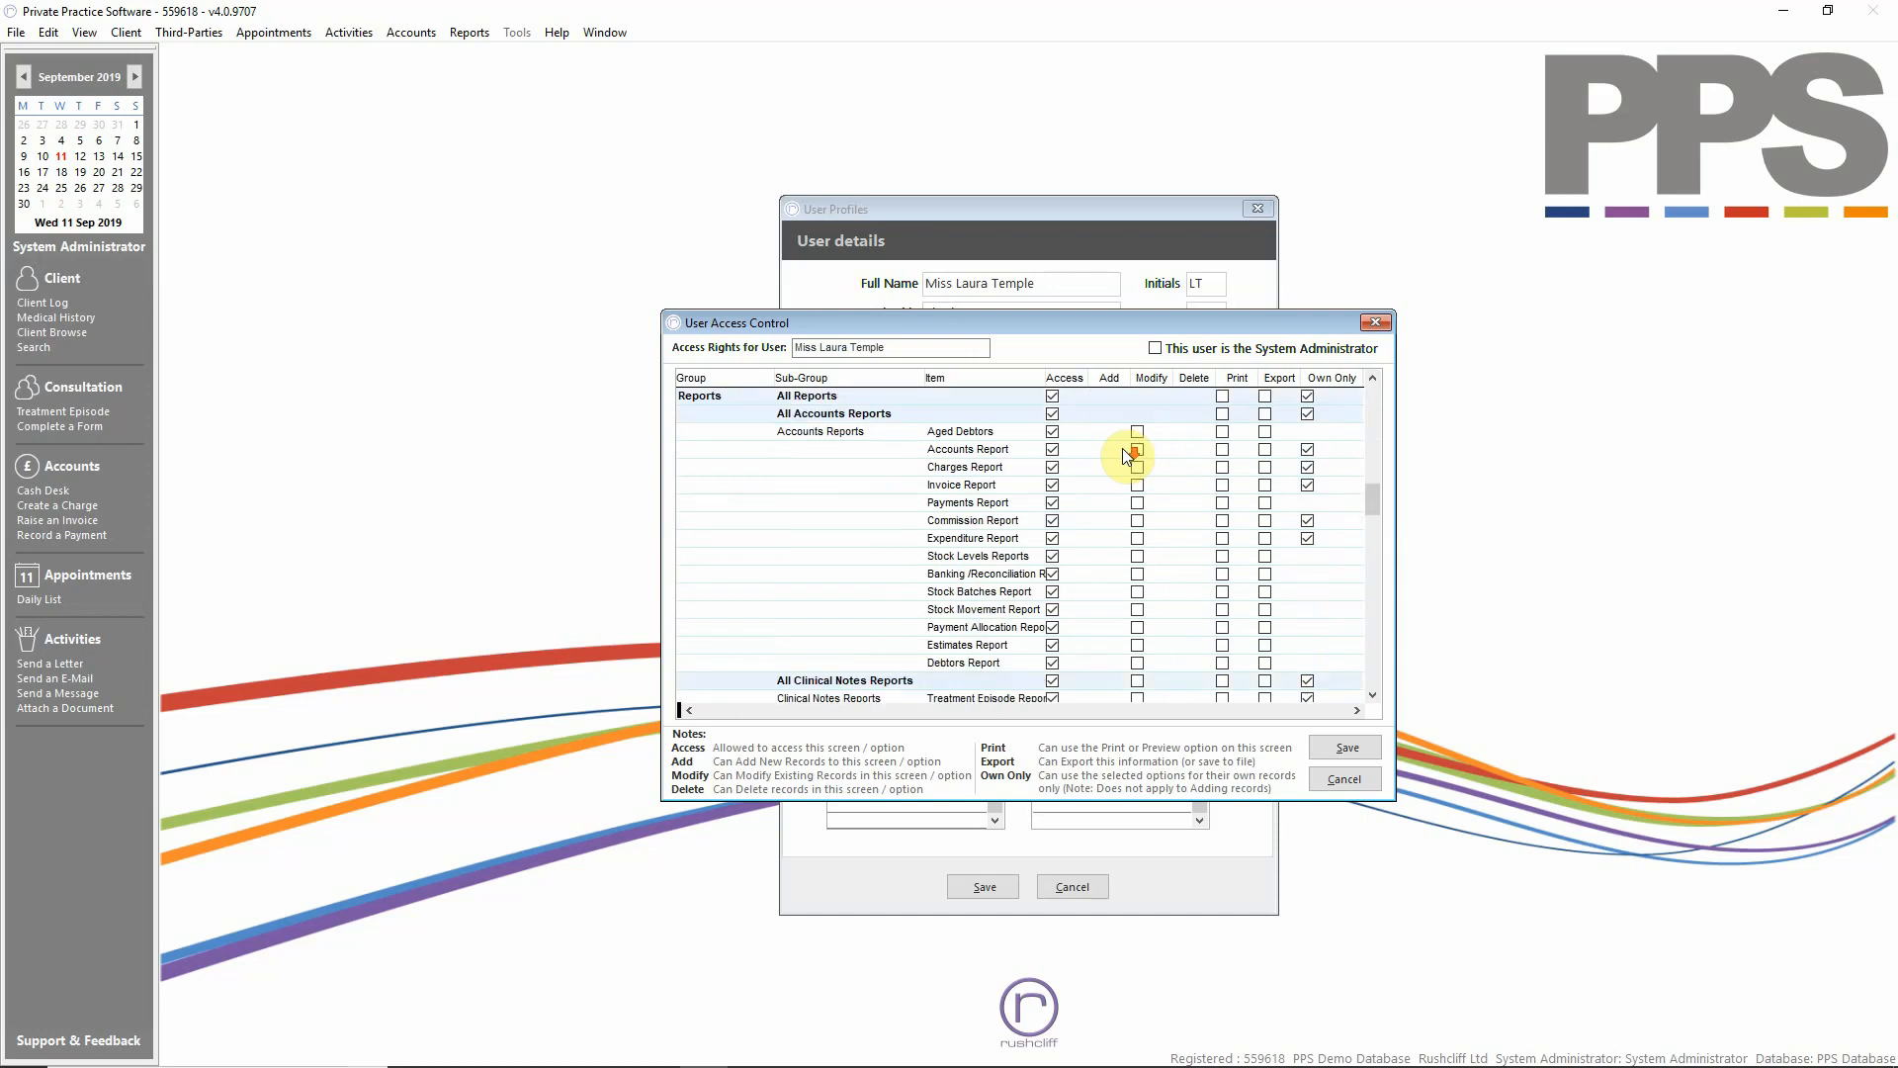
{"action": "scroll", "coordinate": [1127, 456], "scroll_direction": "down", "scroll_amount": 10}
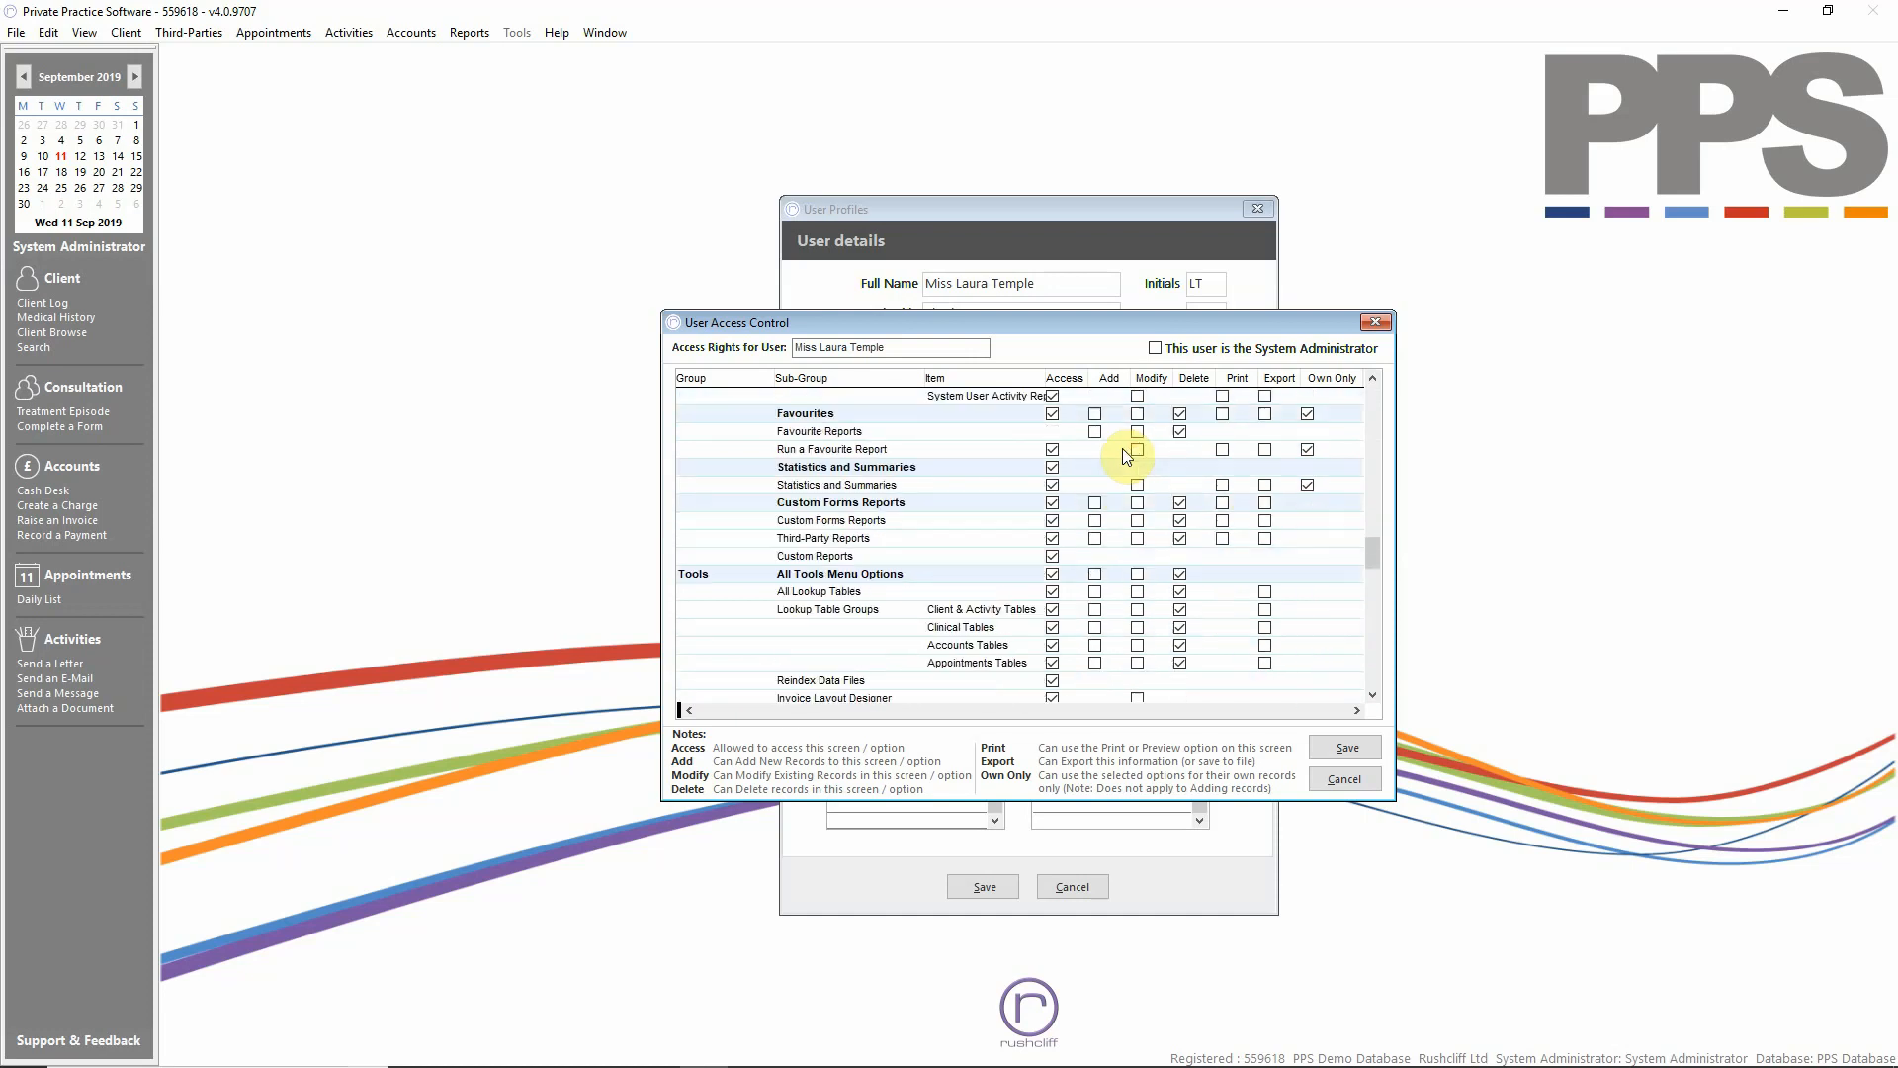
{"action": "scroll", "coordinate": [1127, 456], "scroll_direction": "down", "scroll_amount": 4}
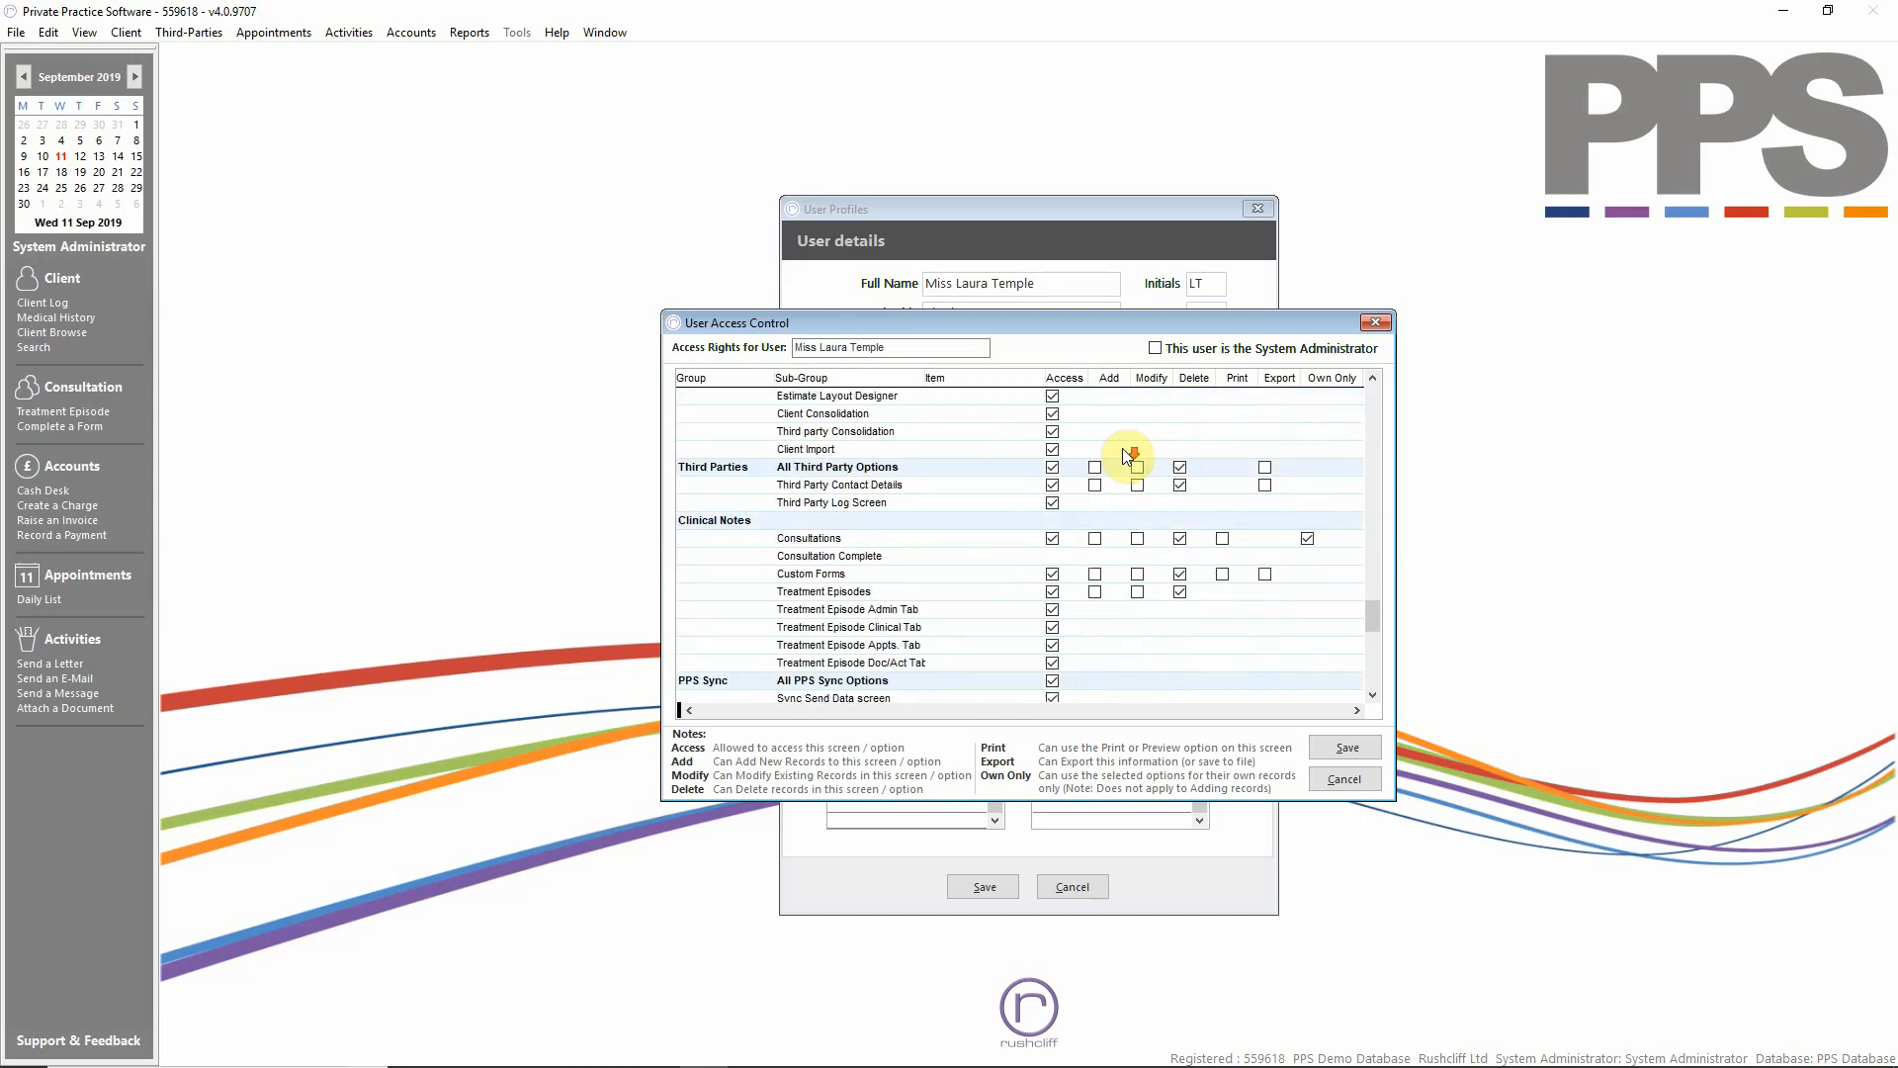
{"action": "left_click", "coordinate": [700, 464]}
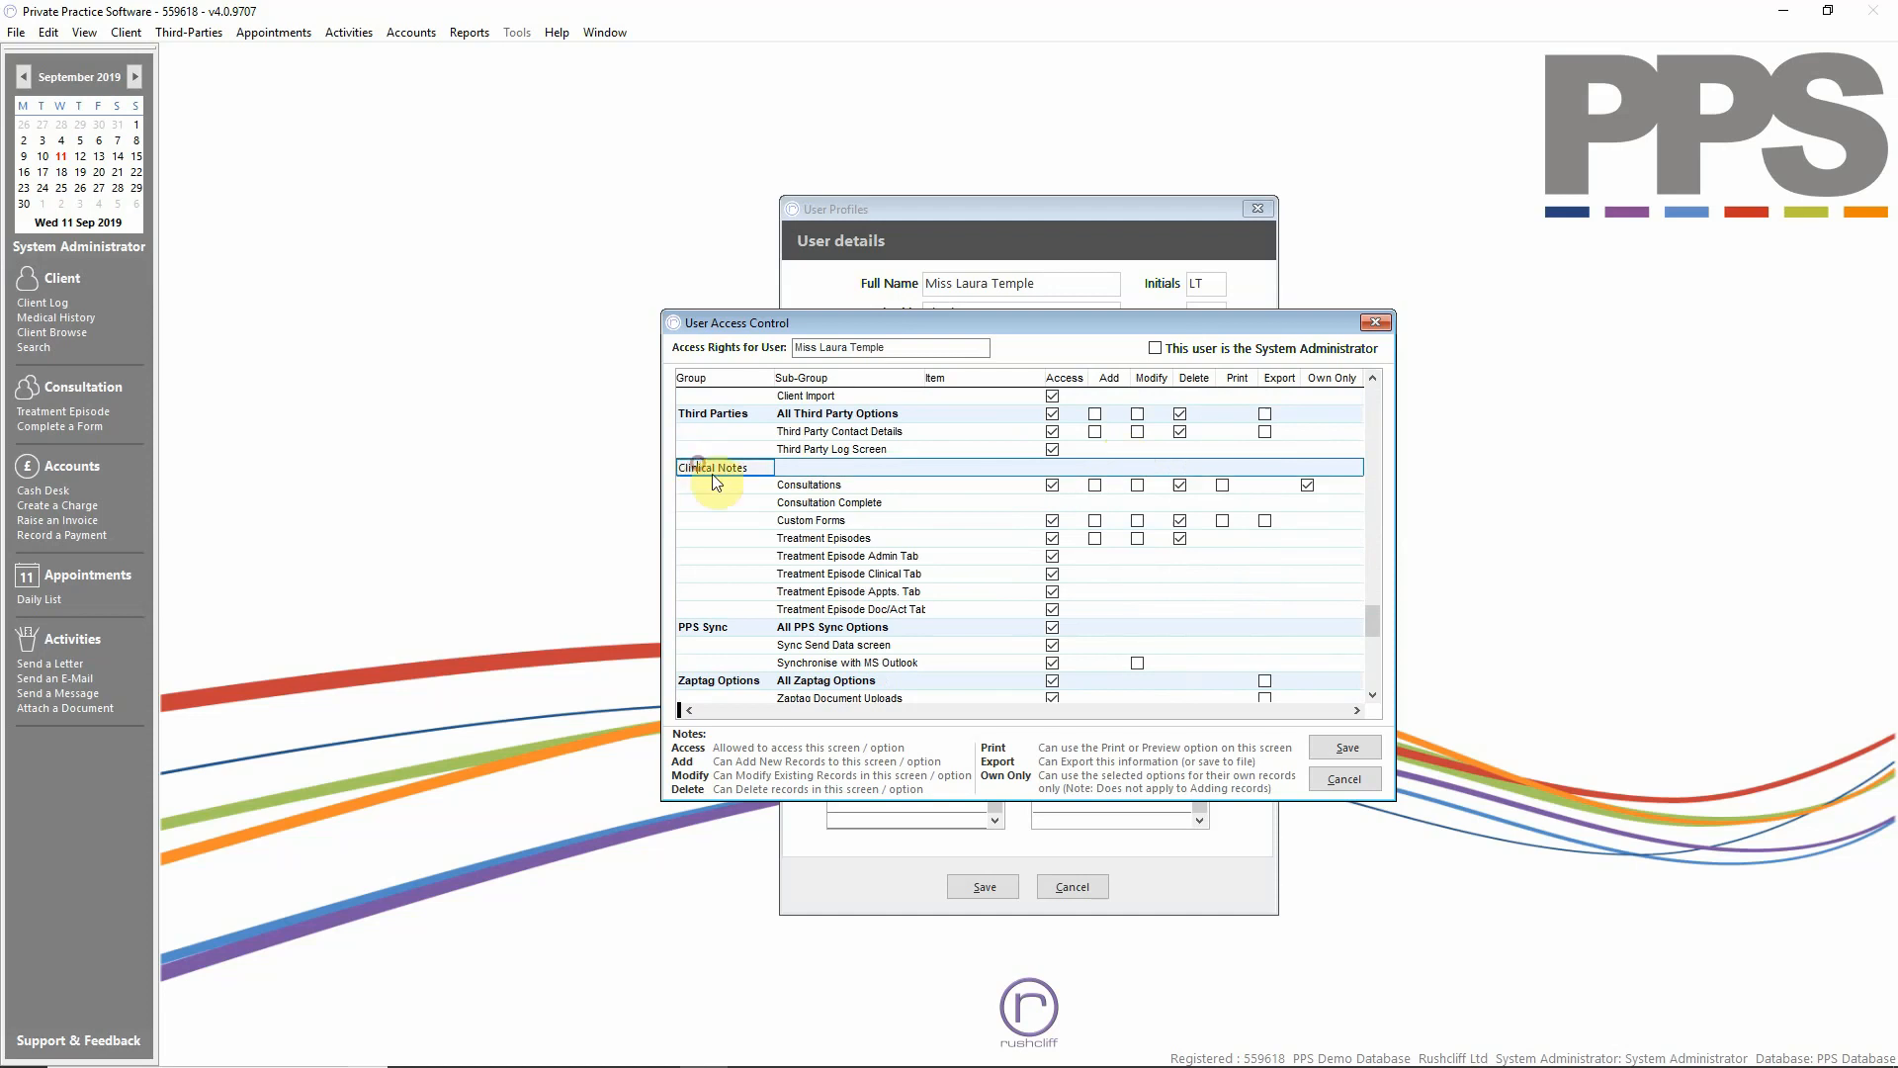
{"action": "left_click", "coordinate": [1054, 486]}
{"action": "left_click", "coordinate": [1054, 521]}
{"action": "left_click", "coordinate": [1054, 539]}
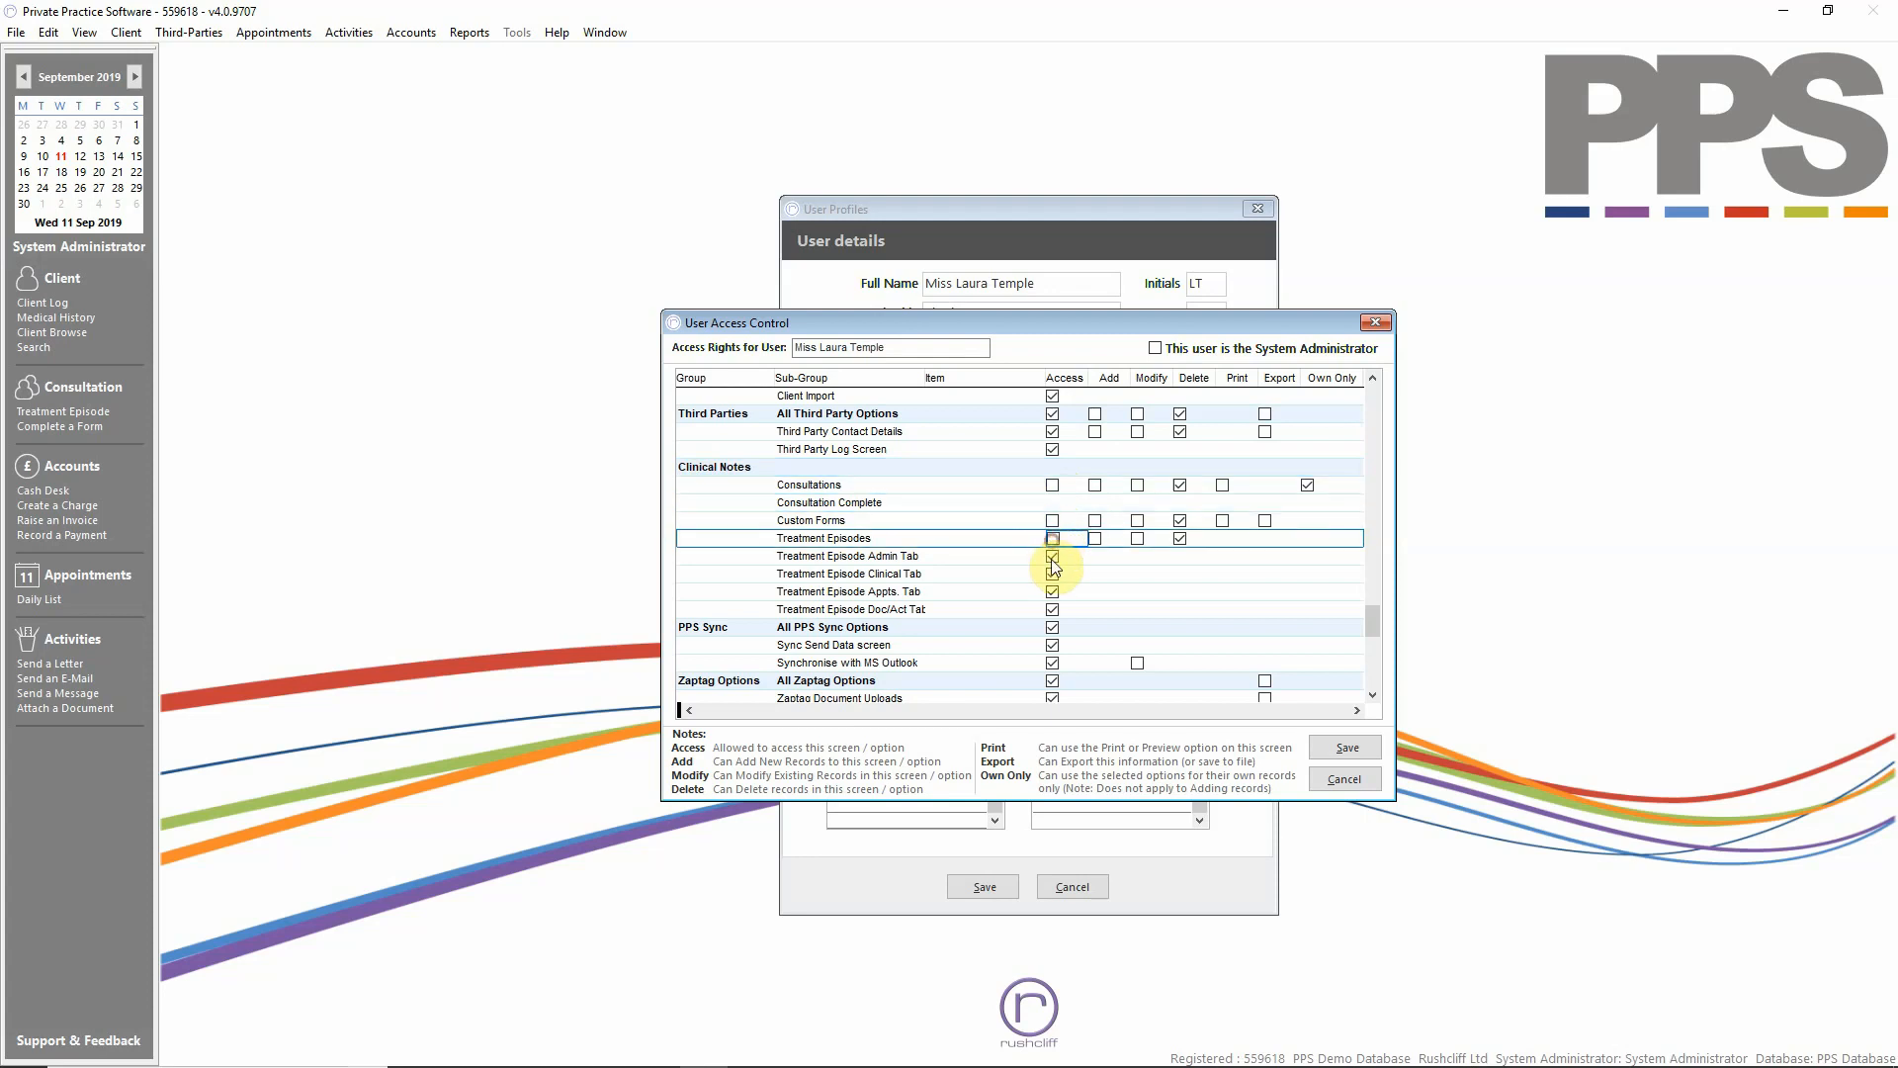
{"action": "left_click", "coordinate": [1053, 557]}
{"action": "left_click", "coordinate": [1053, 575]}
{"action": "left_click", "coordinate": [1053, 592]}
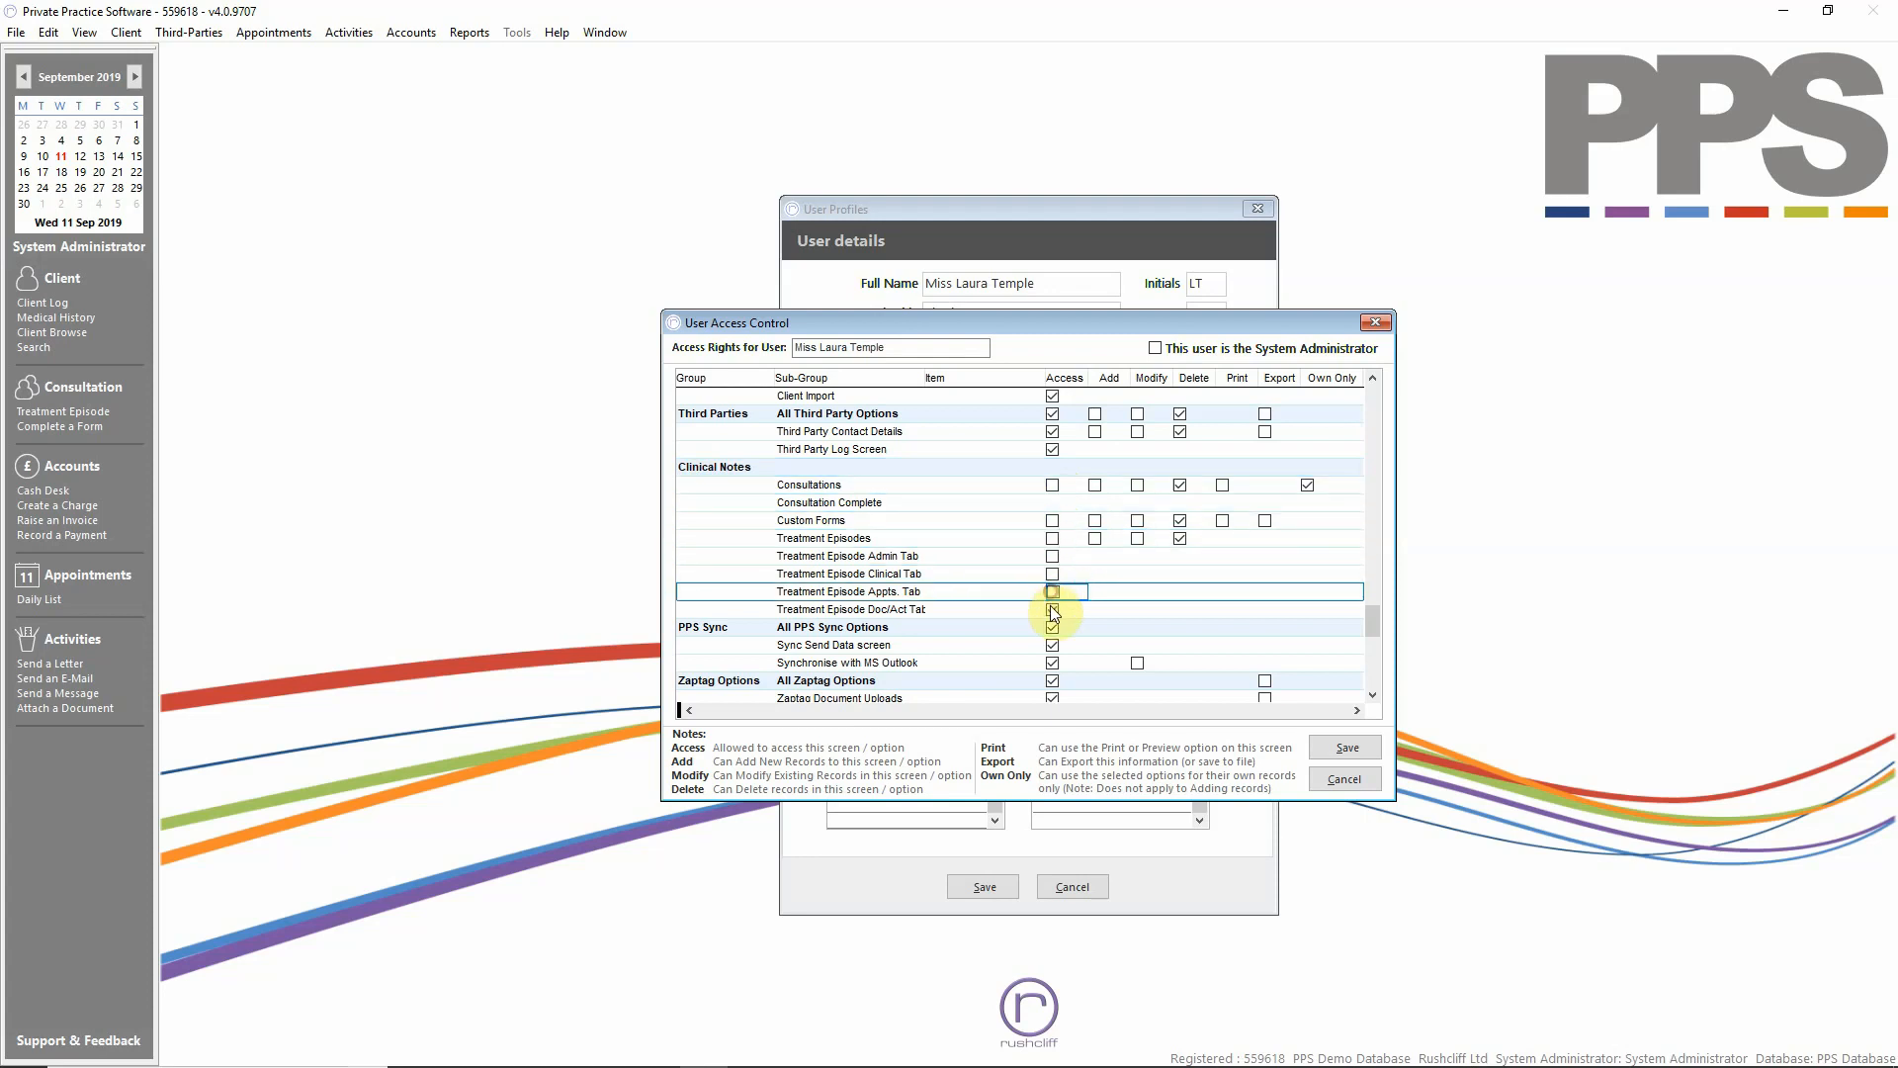
{"action": "left_click", "coordinate": [1053, 610]}
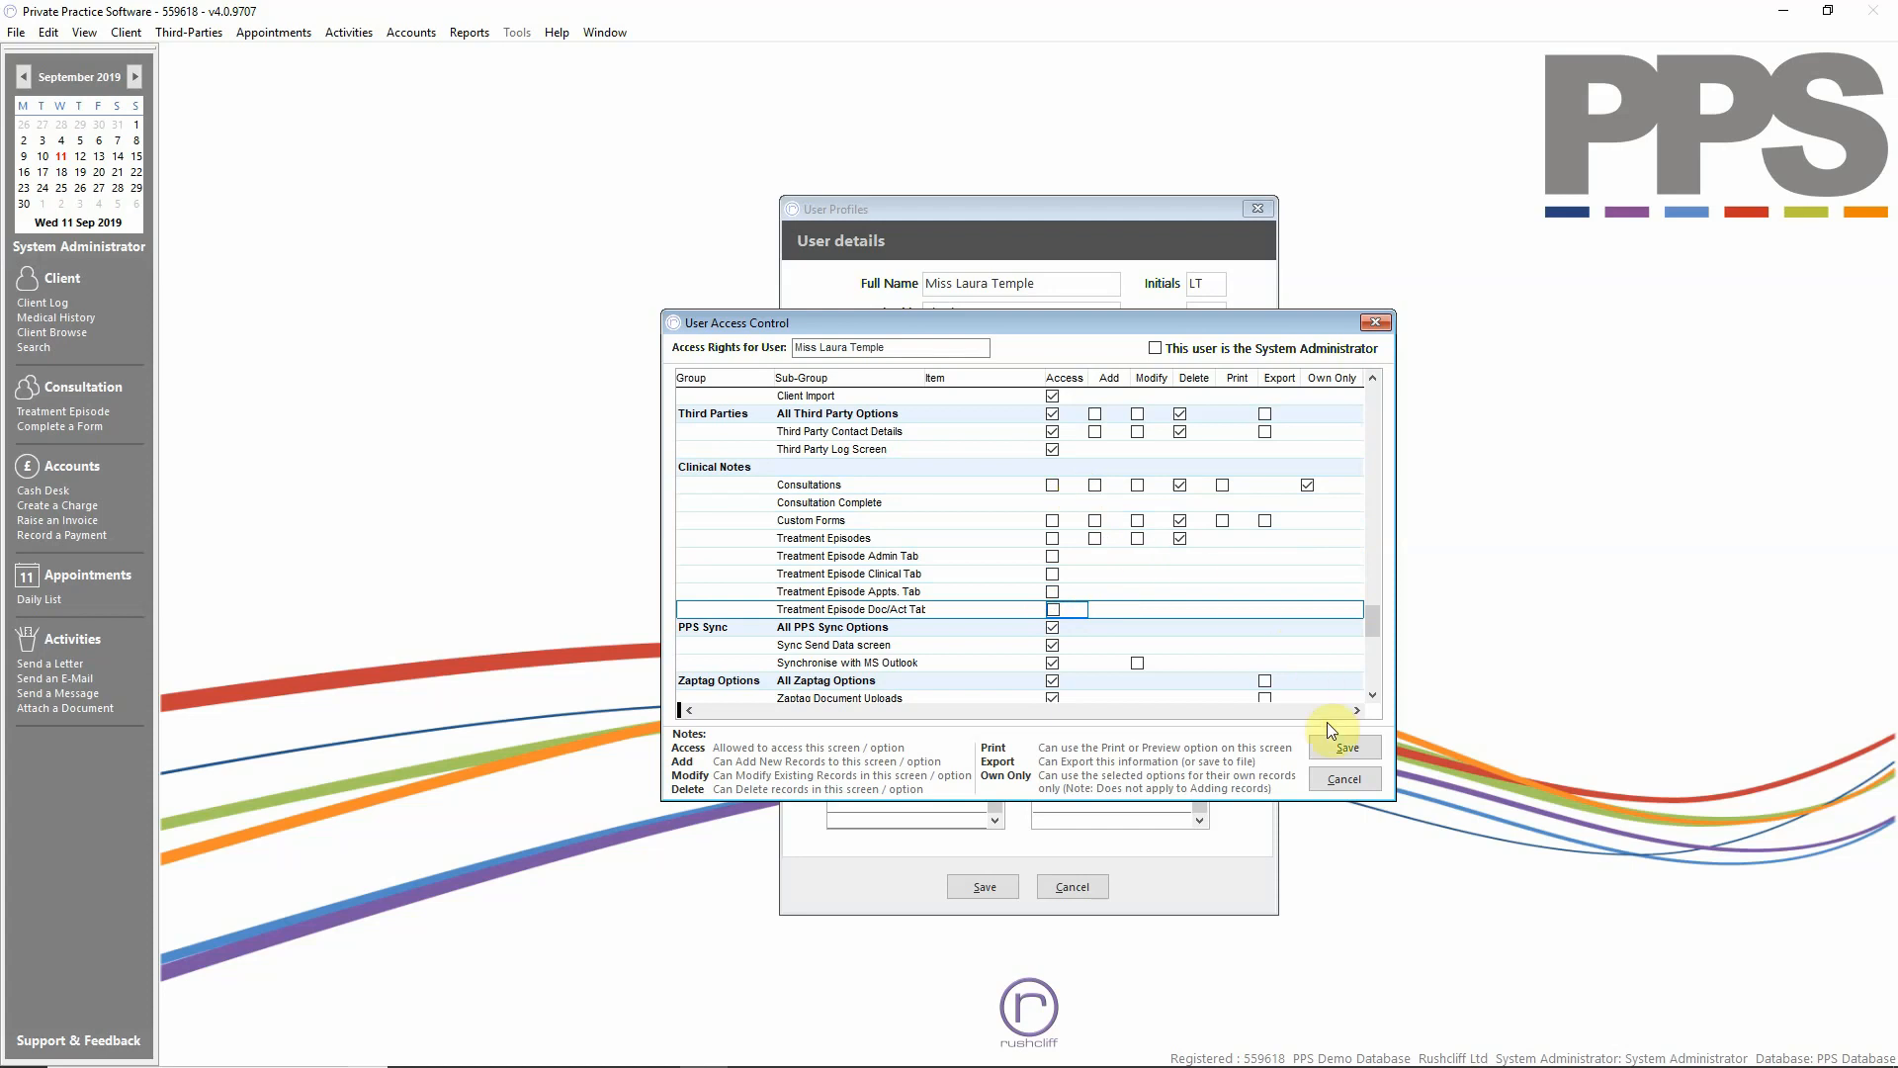
{"action": "left_click", "coordinate": [1336, 756]}
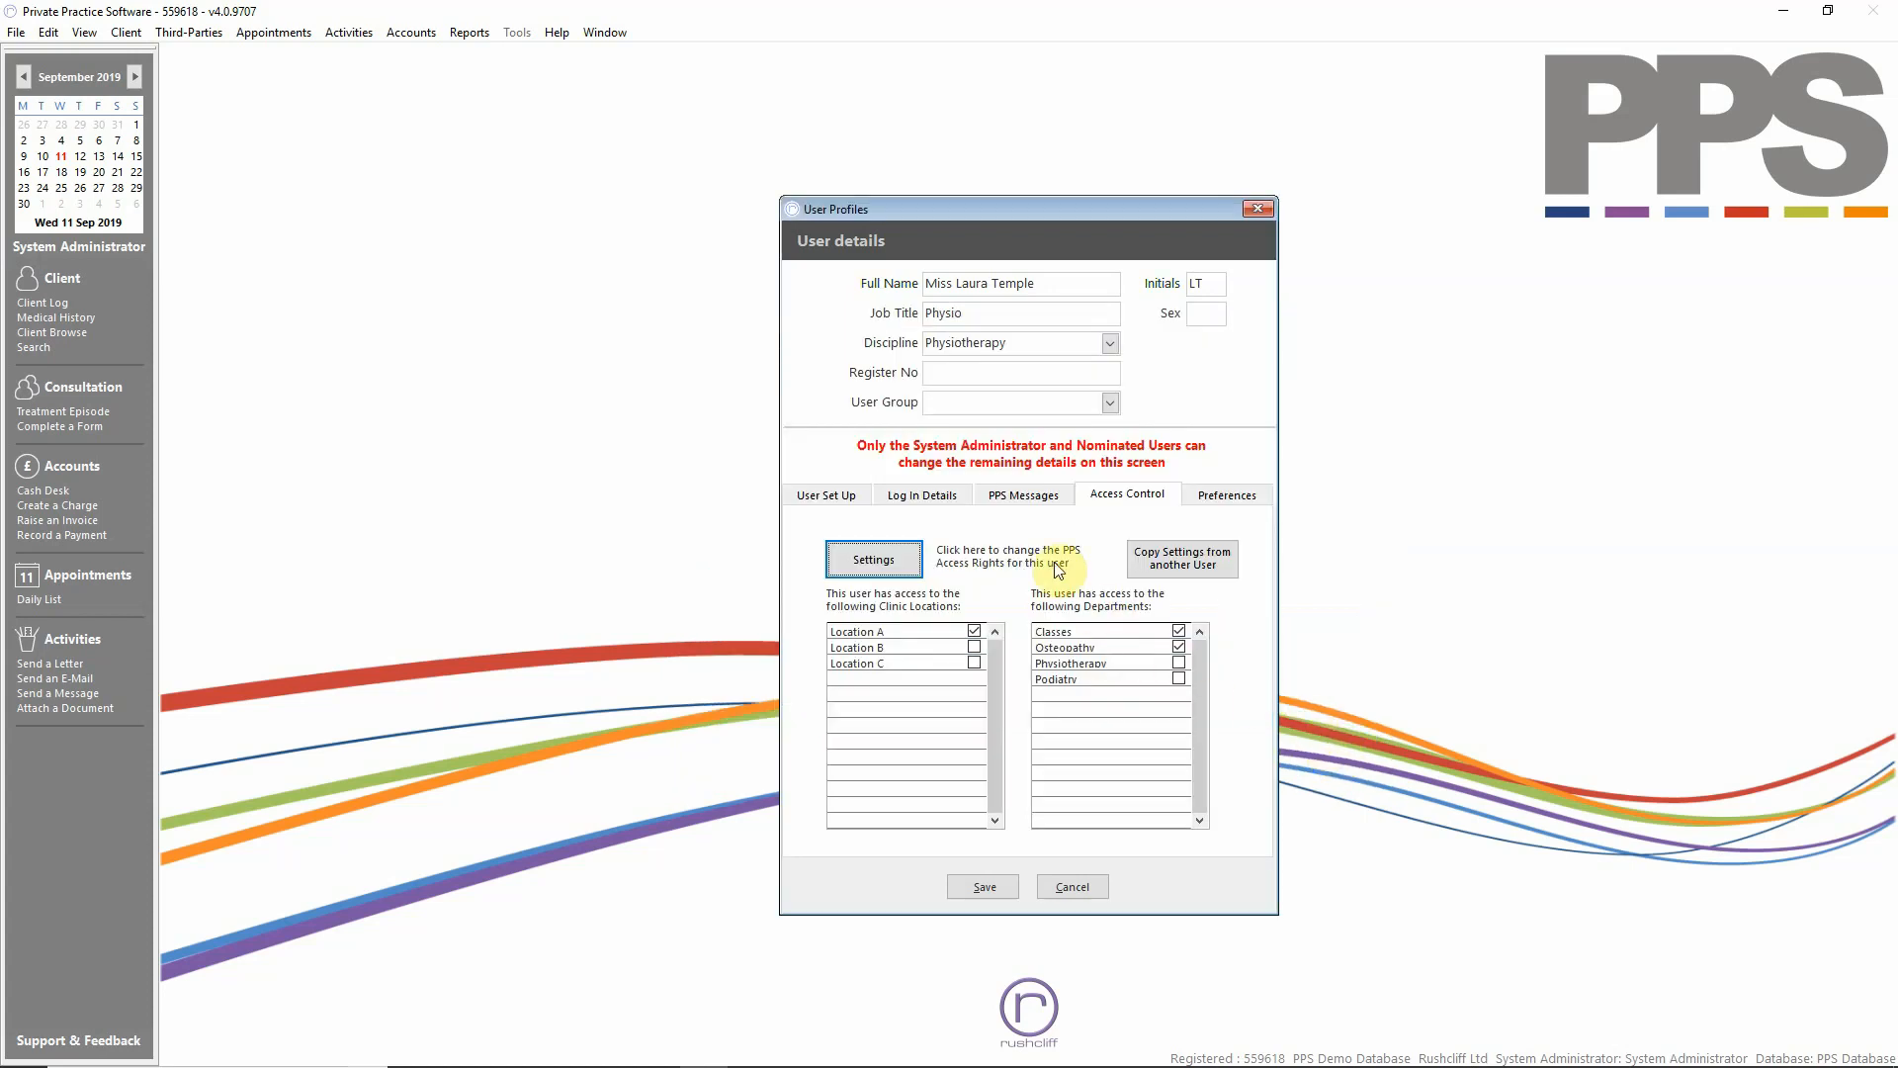
Step: View the list of system users whose access settings can be copied, and close it without selecting one
{"action": "left_click", "coordinate": [1206, 567]}
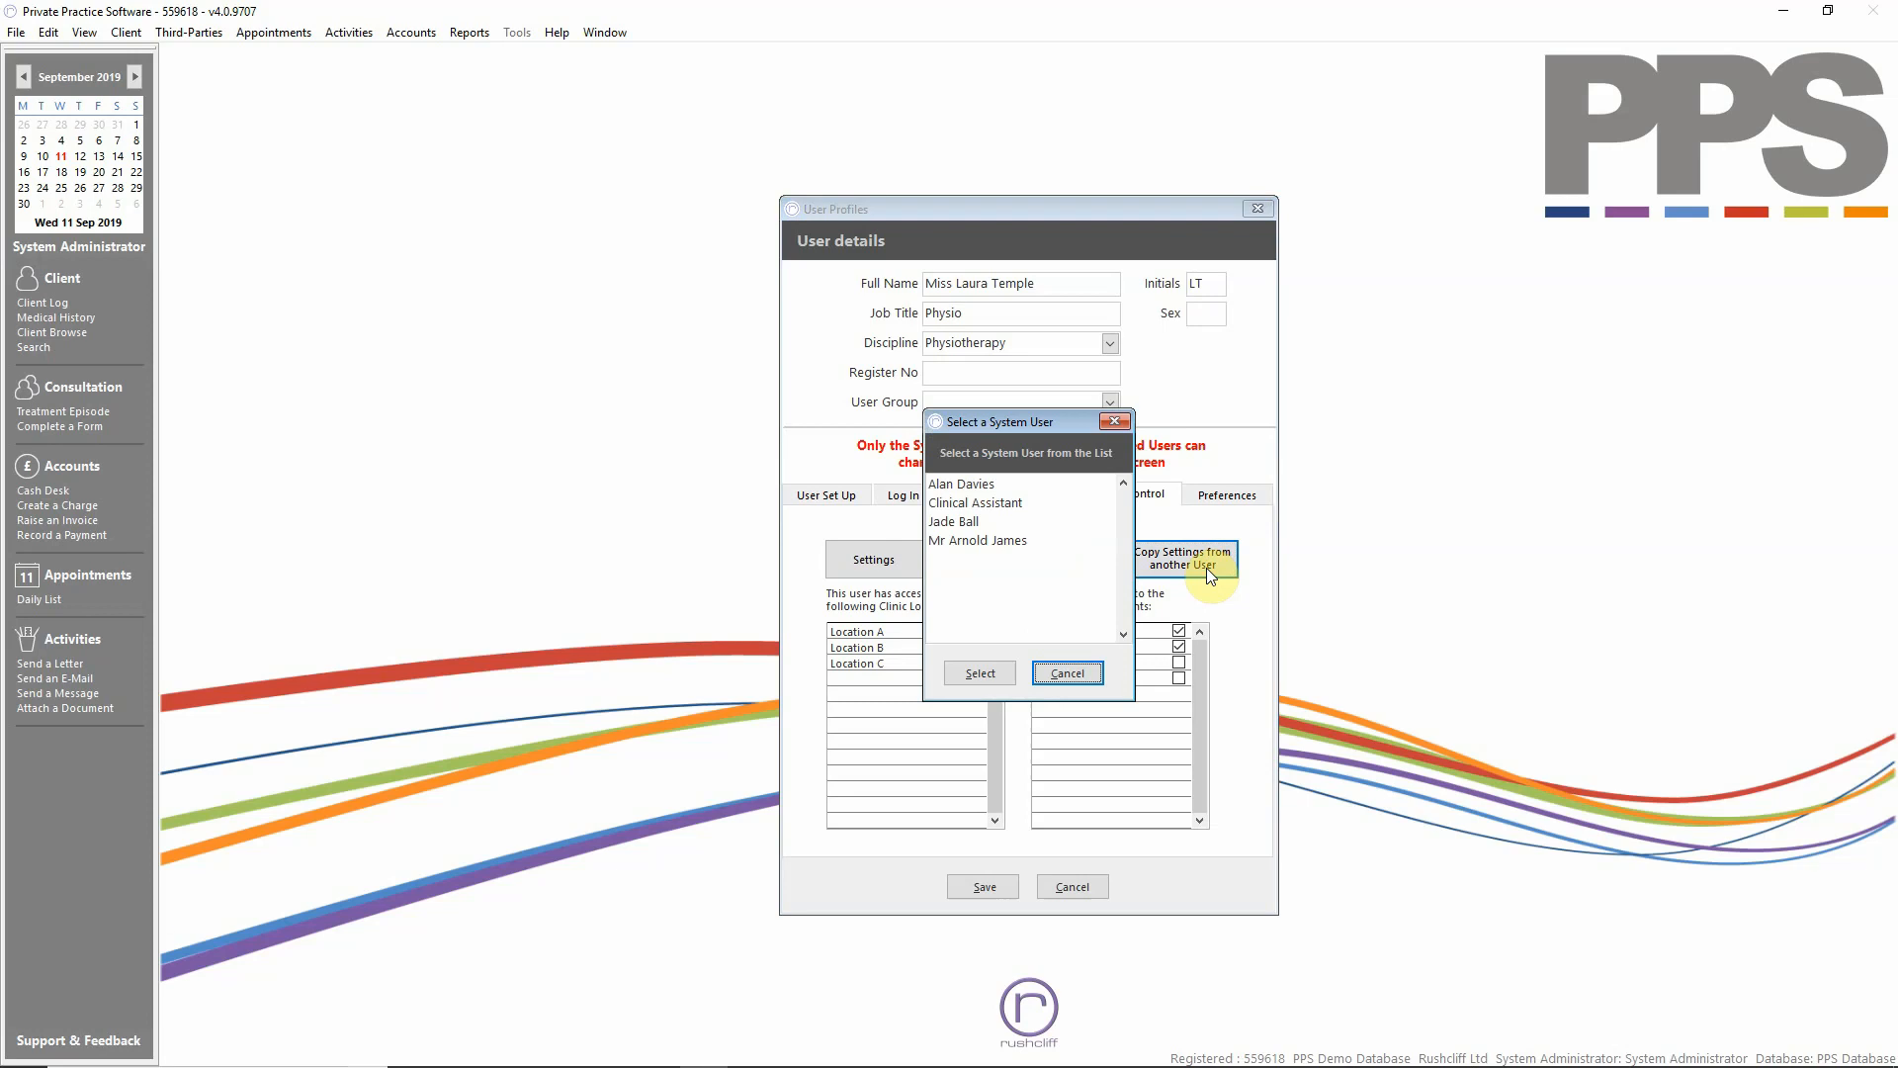
{"action": "left_click", "coordinate": [1086, 672]}
{"action": "left_click", "coordinate": [1082, 609]}
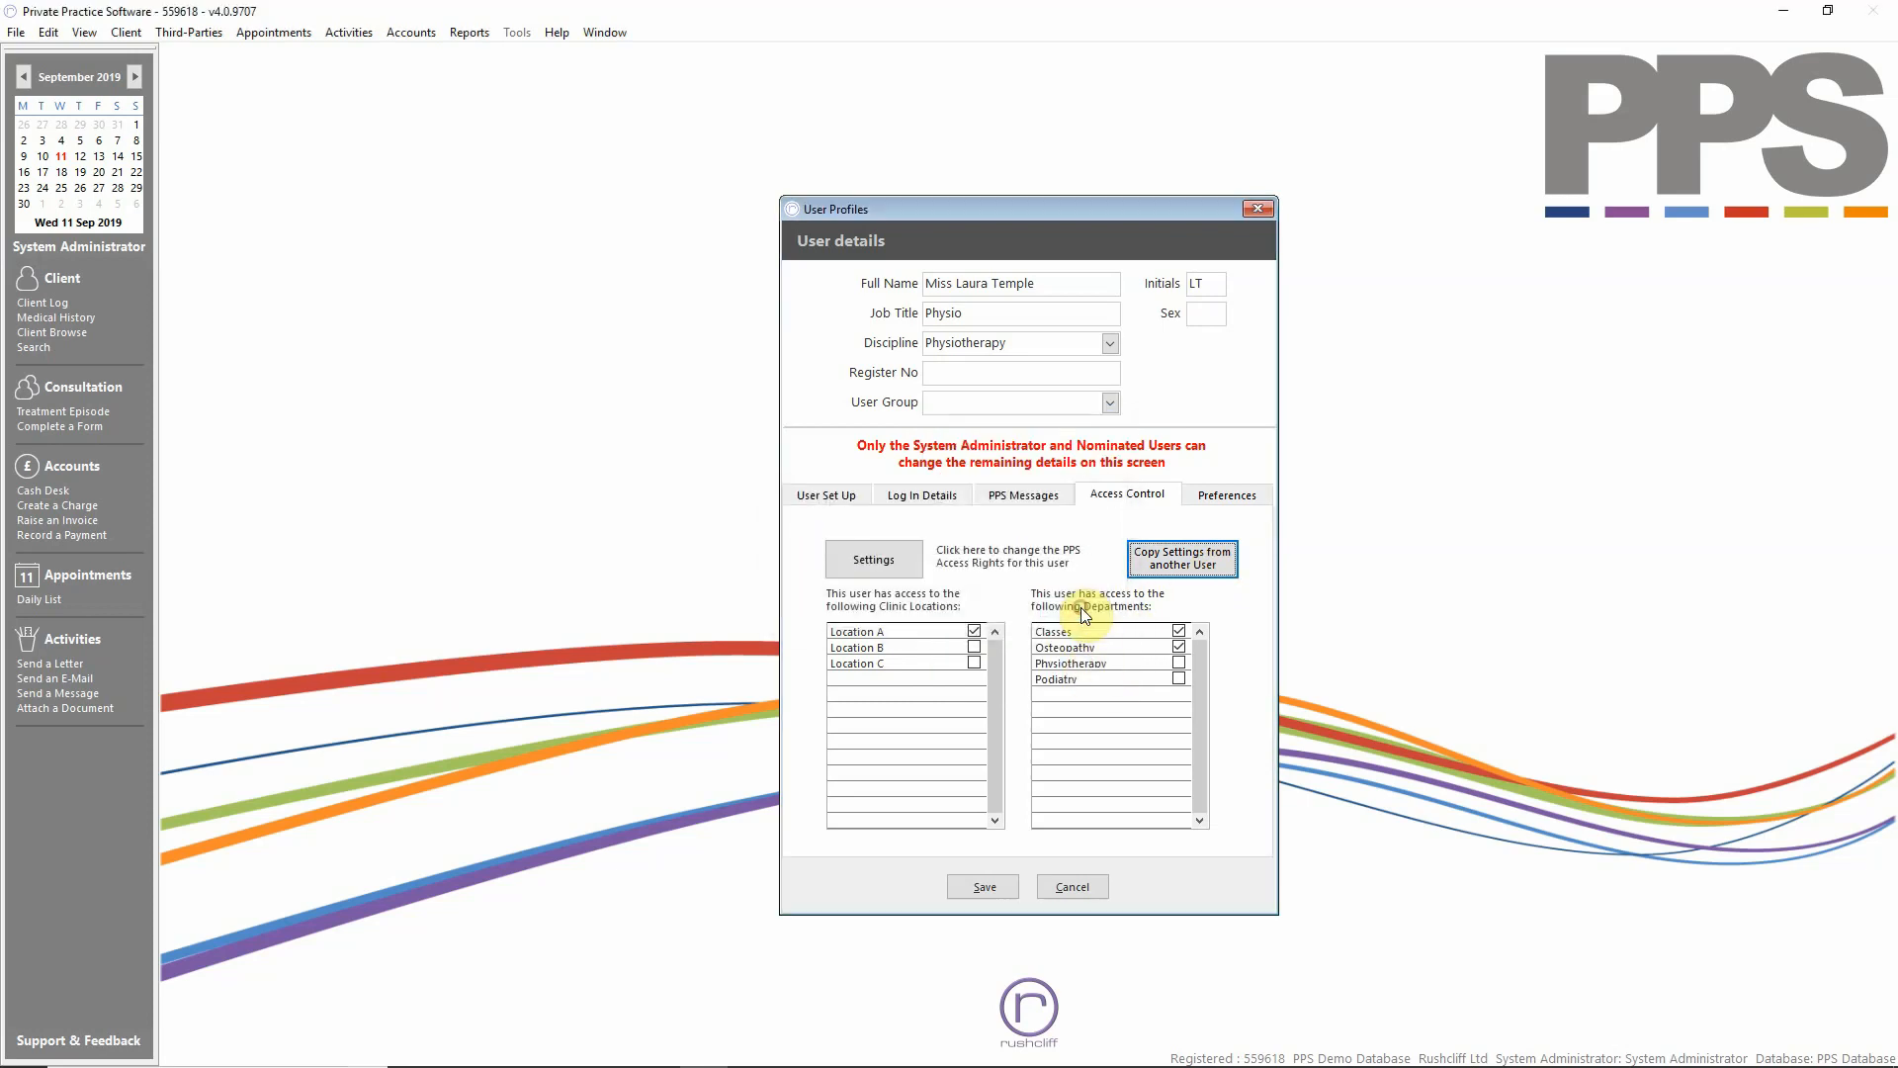